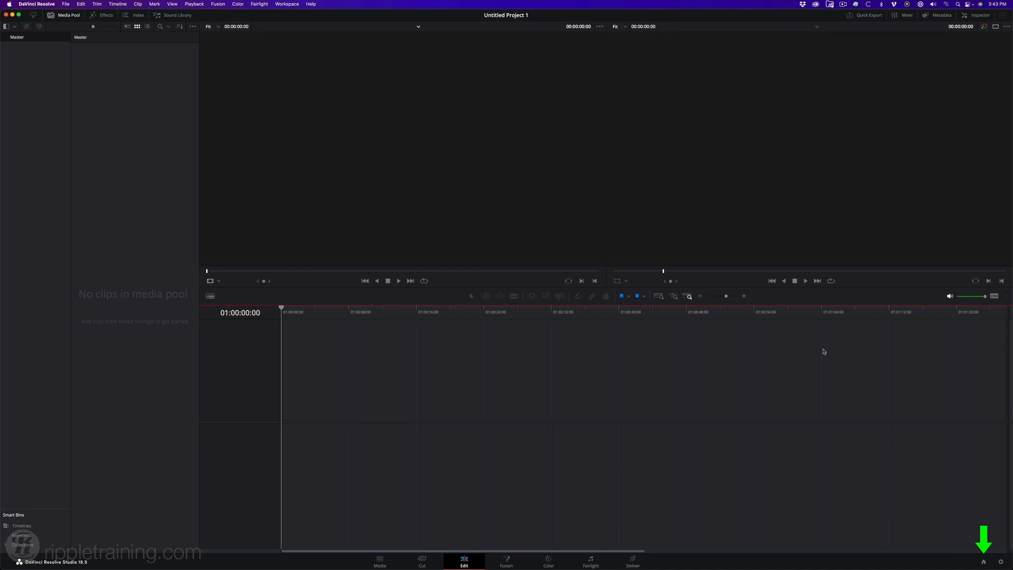
# Step: Open the Nelson-Teaser-2-Stages project from the Project Manager
pyautogui.click(983, 563)
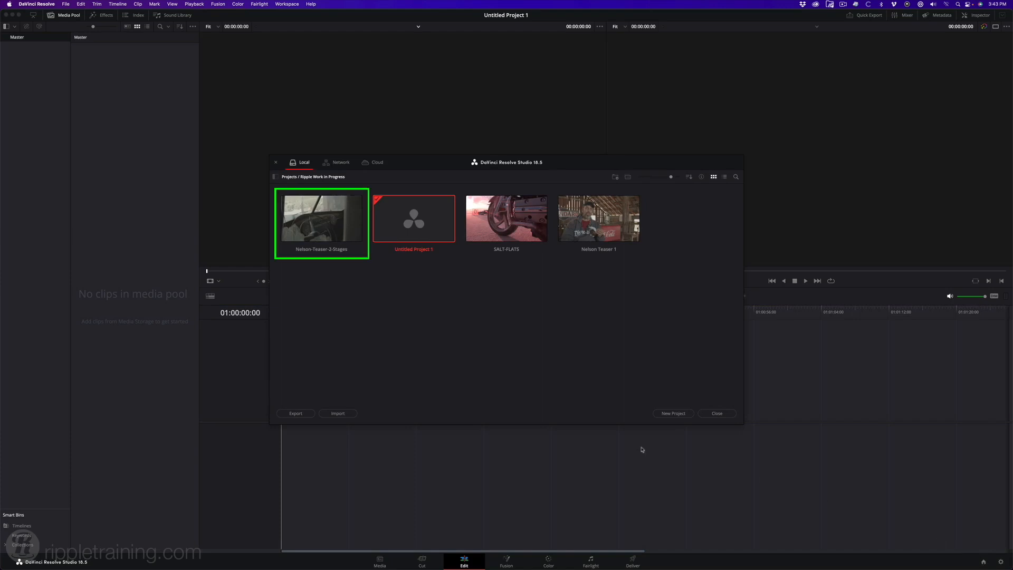
pyautogui.doubleClick(327, 232)
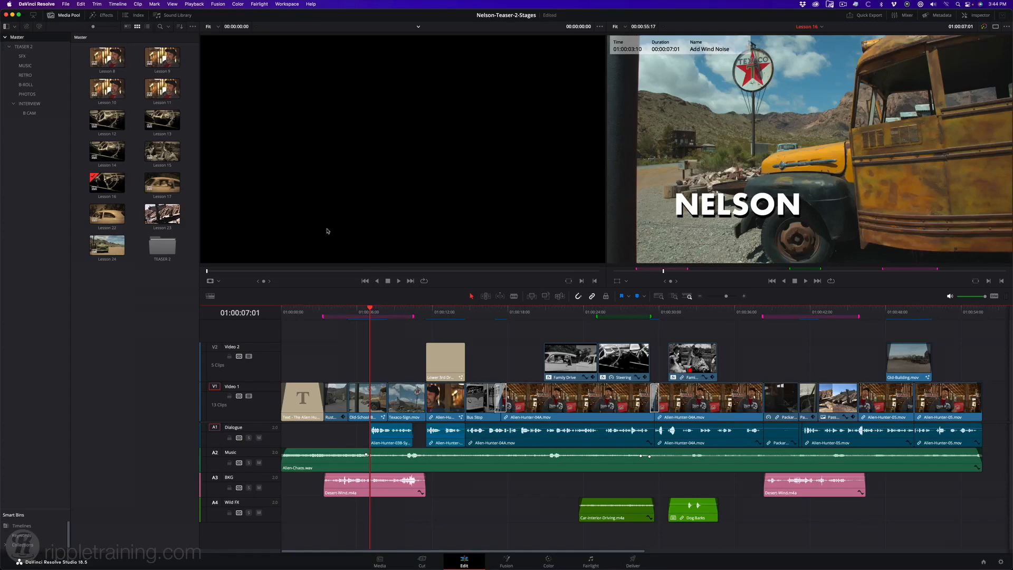
# Step: Look through the Media, Edit, Fusion, Color, Fairlight and Deliver pages, and return to the Edit page
pyautogui.click(379, 561)
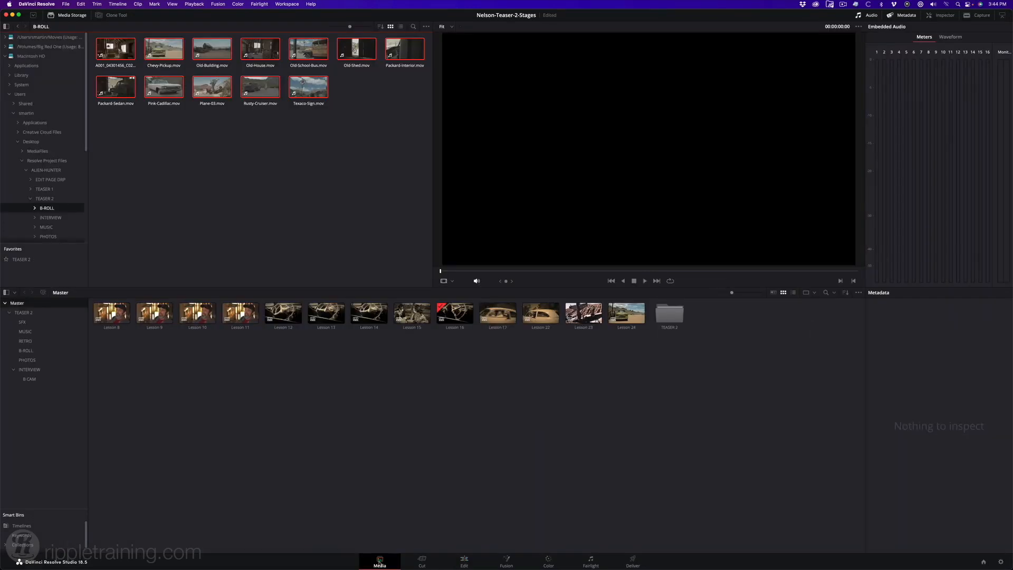
pyautogui.click(464, 561)
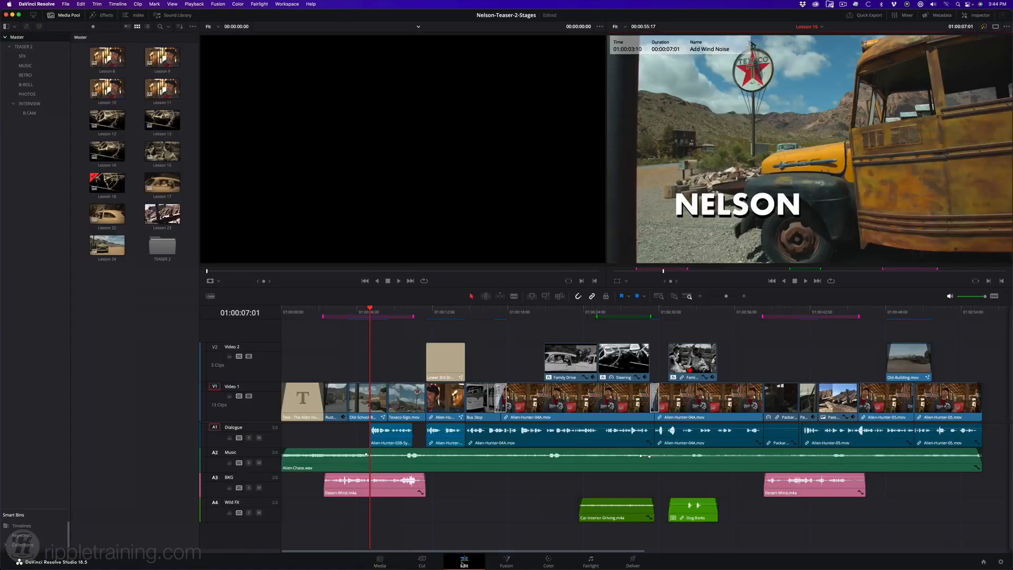
pyautogui.click(506, 564)
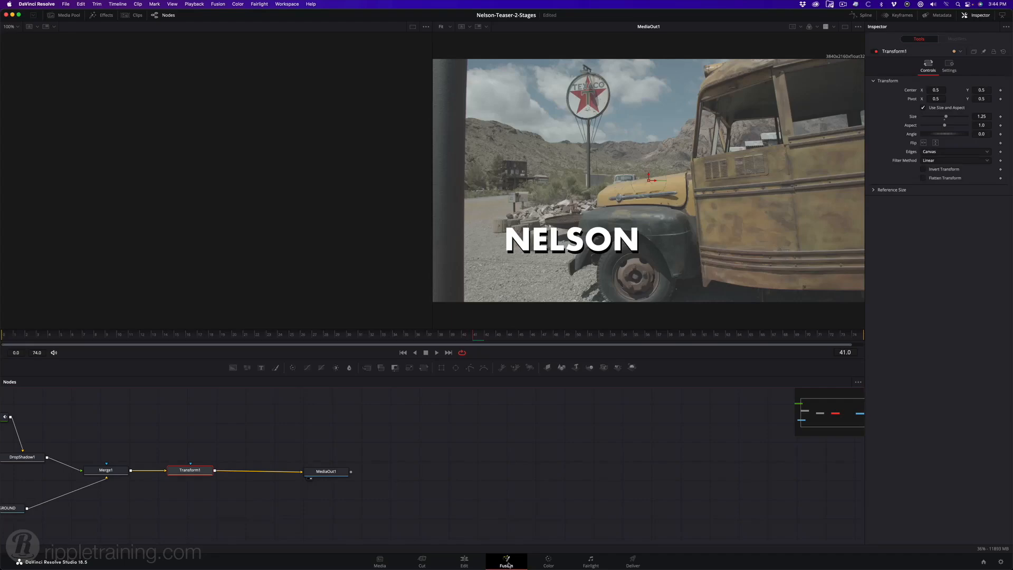
pyautogui.click(549, 563)
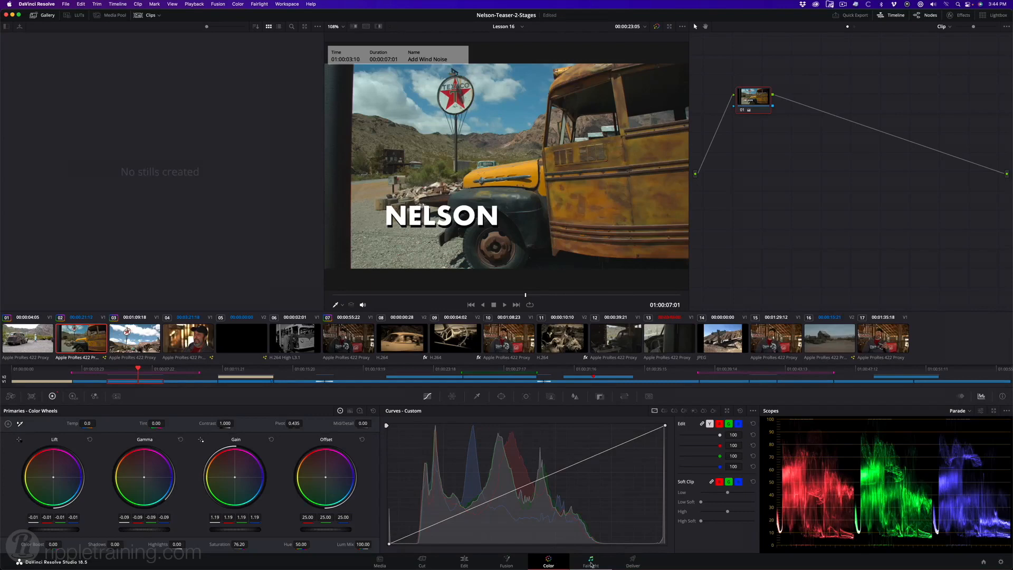
pyautogui.click(590, 563)
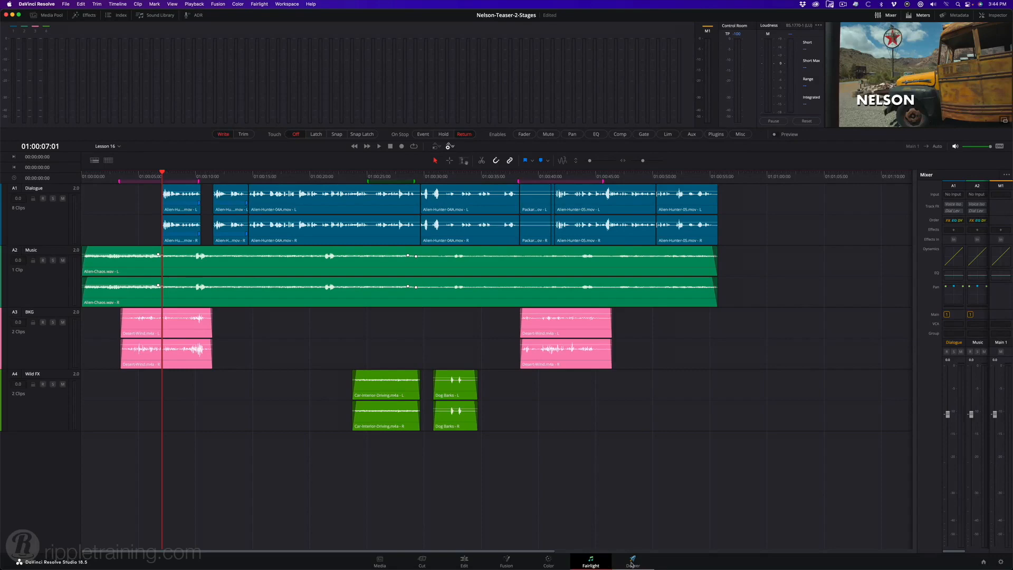
pyautogui.click(632, 562)
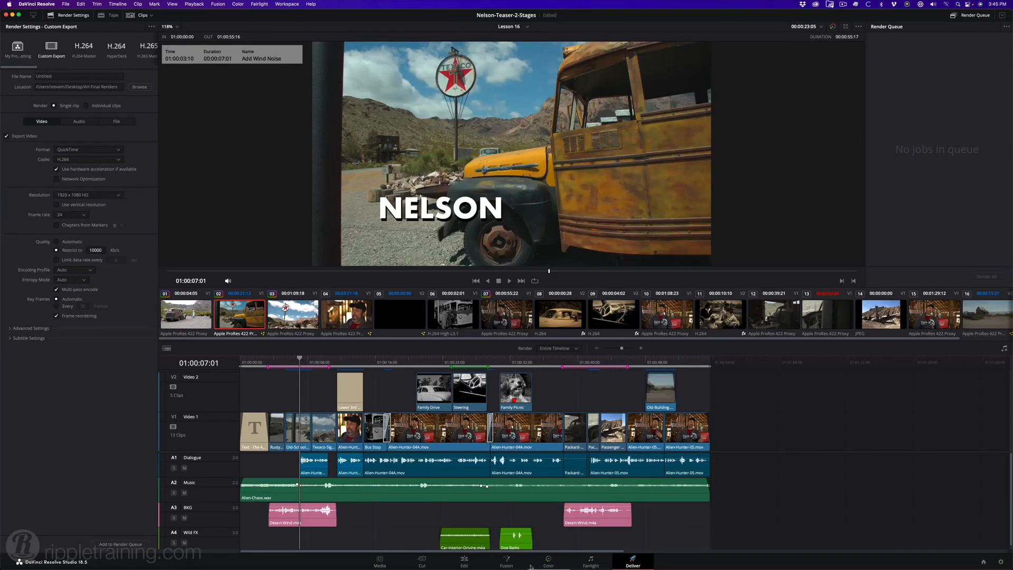
pyautogui.click(463, 560)
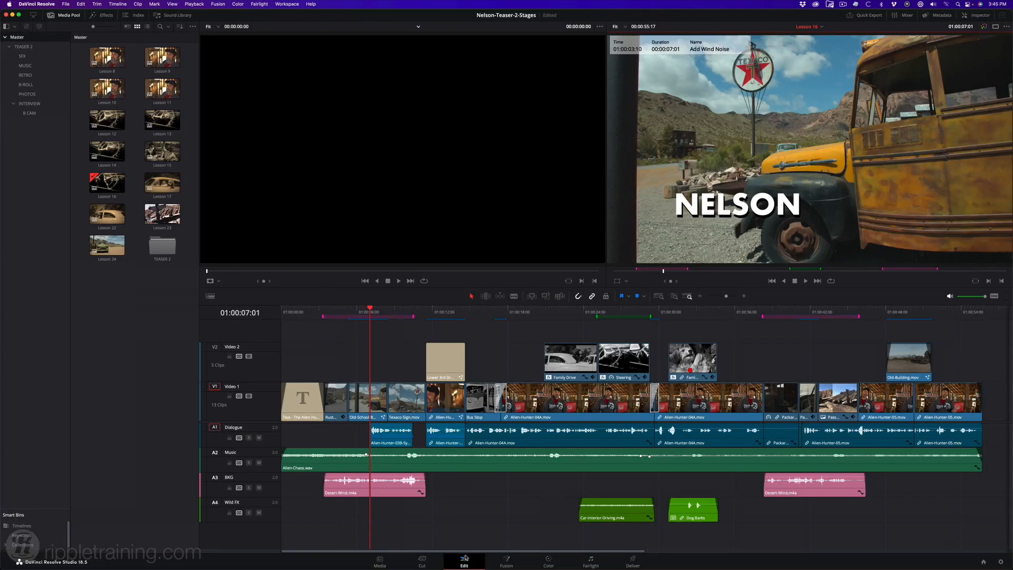
# Step: Import the motorcycle footage, Clip #121.mov through Clip #644-2.mov plus GOPR0056.mov, into the Master bin
pyautogui.moveTo(2, 145); pyautogui.dragTo(296, 159)
pyautogui.click(170, 169)
pyautogui.moveTo(214, 164); pyautogui.dragTo(2, 136)
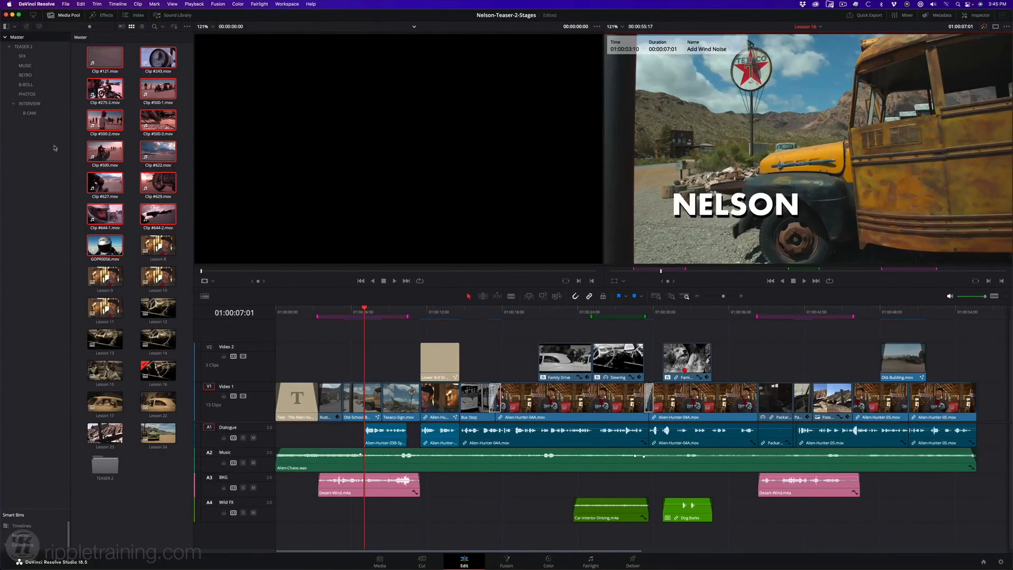
# Step: View the Quick Export presets for the Lesson 16 timeline and close them without exporting
pyautogui.click(868, 16)
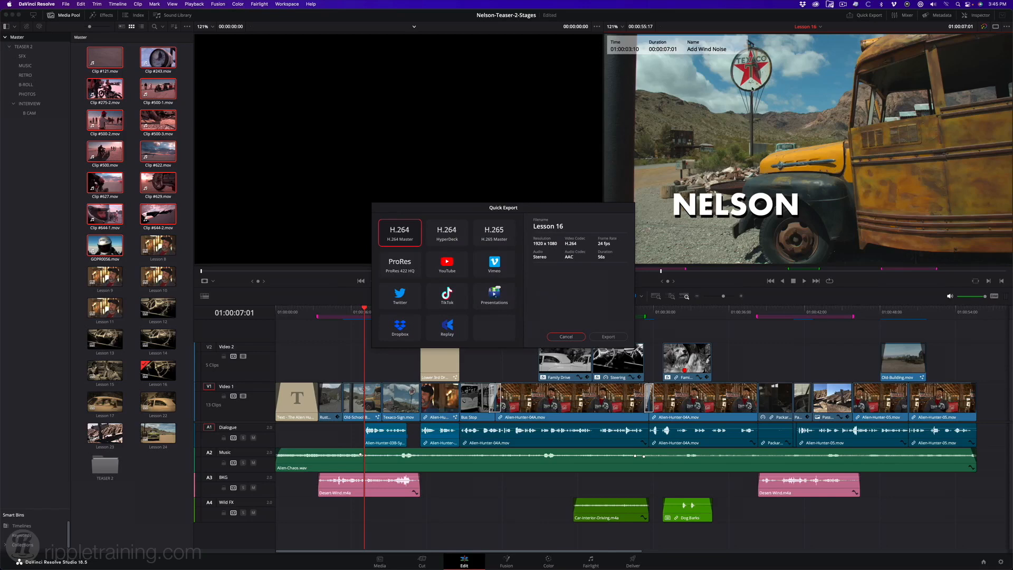
pyautogui.click(561, 337)
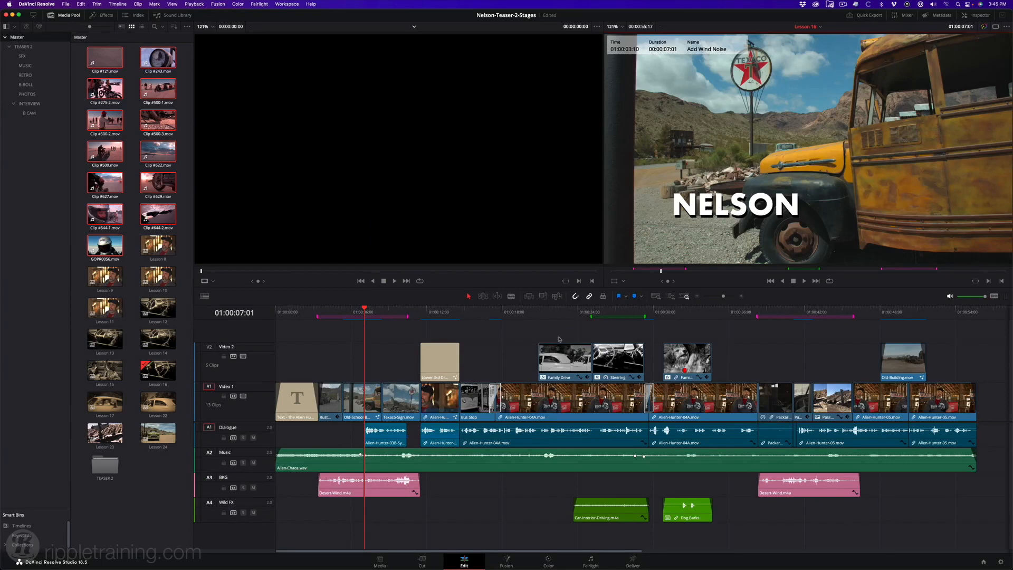
# Step: On the Media page, preview Rusty-Cruiser.mov and Texaco-Sign.mov, and import the five B-ROLL clips from Packard-Sedan.mov to Texaco-Sign.mov into the Master bin
pyautogui.click(377, 562)
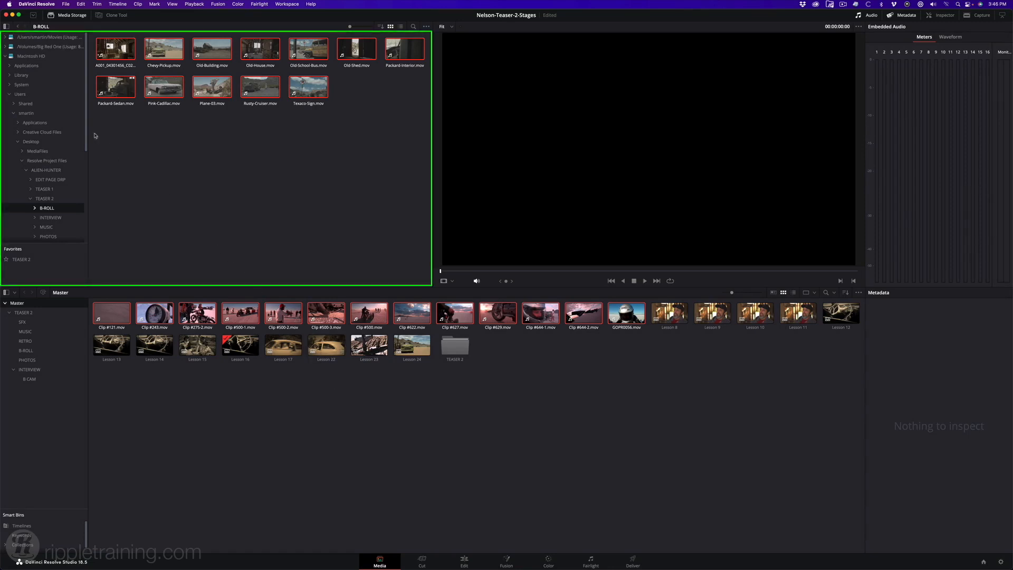
pyautogui.click(5, 57)
pyautogui.click(6, 56)
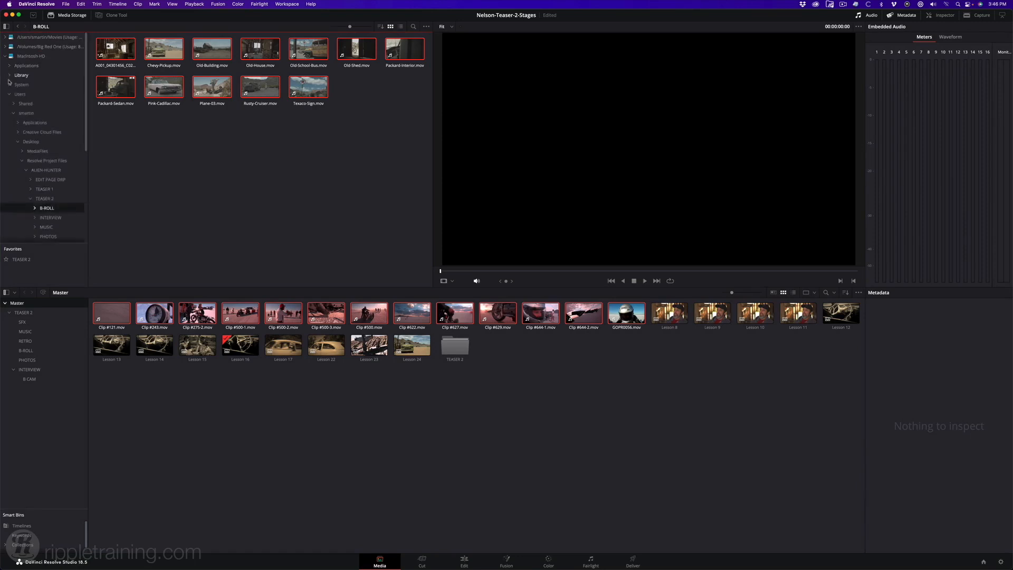
pyautogui.click(136, 128)
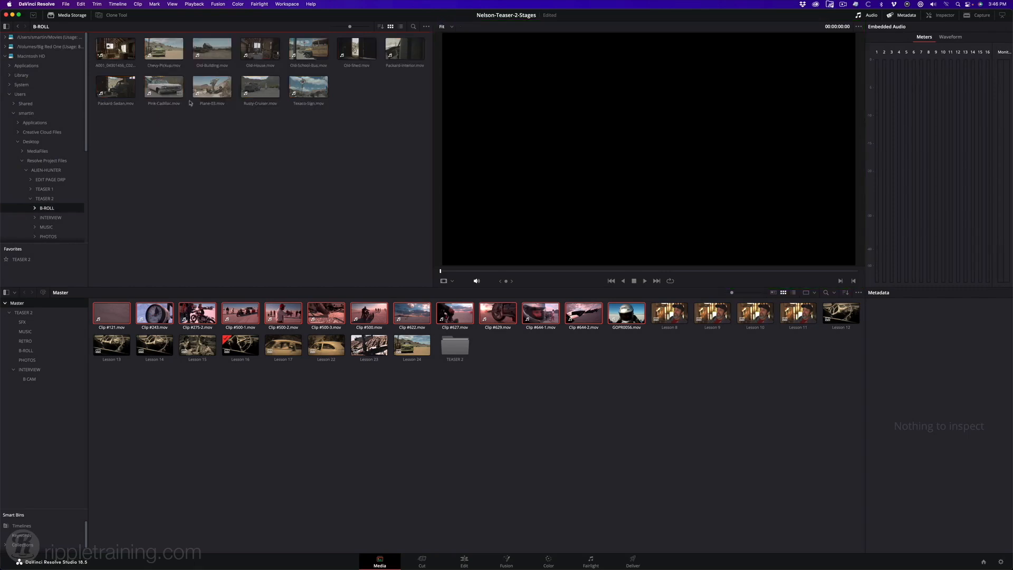
pyautogui.click(260, 88)
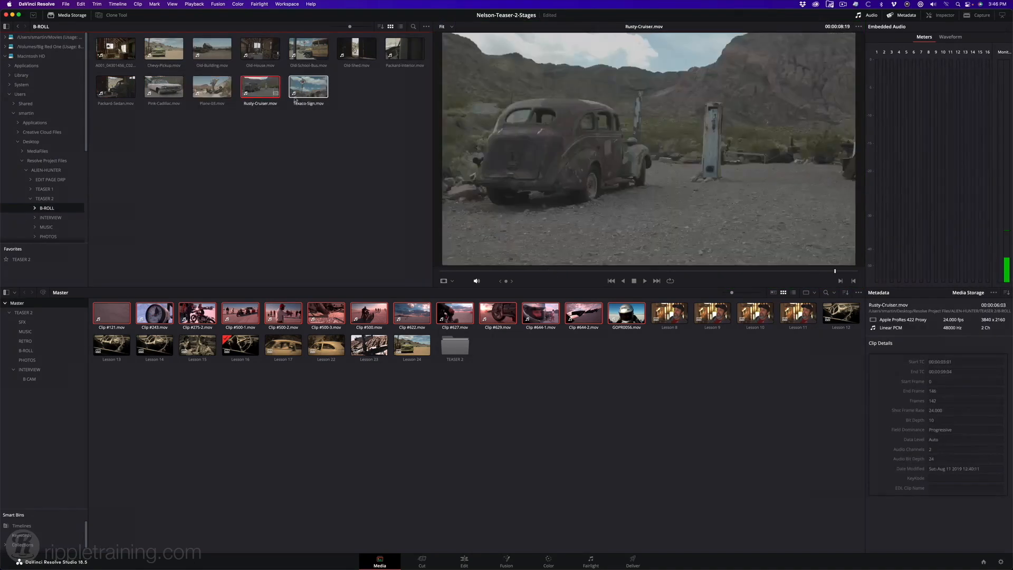
pyautogui.click(294, 99)
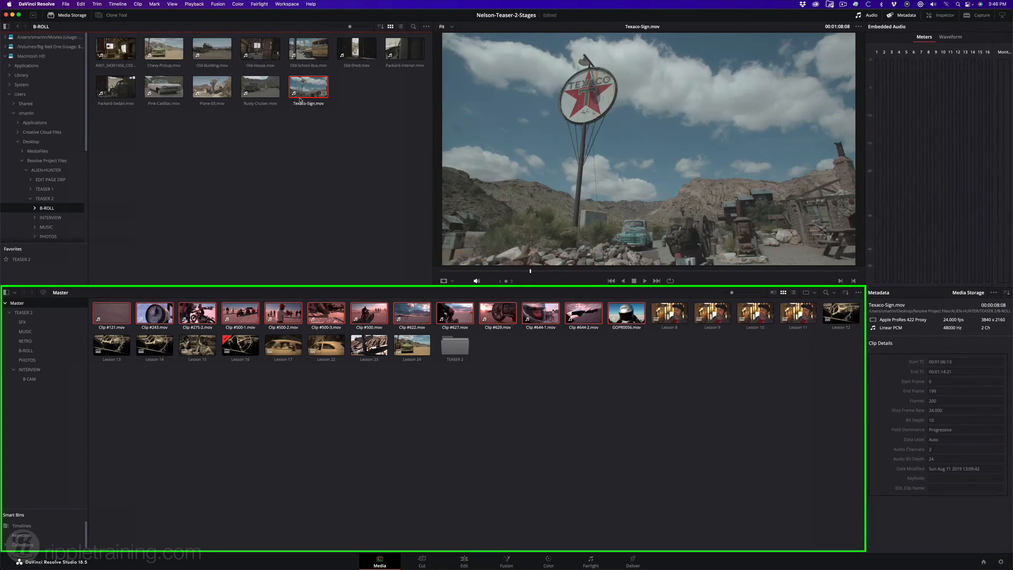
pyautogui.moveTo(376, 97); pyautogui.dragTo(174, 432)
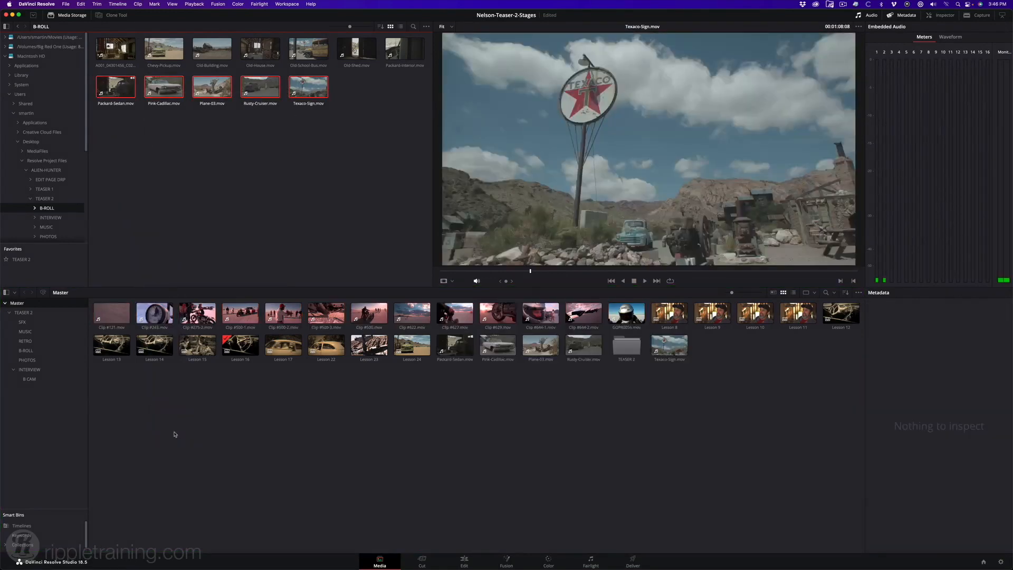
# Step: Play the Lesson 16 timeline on the Cut page, and return to the Edit page with the playhead at 01:00:07:01
pyautogui.click(422, 560)
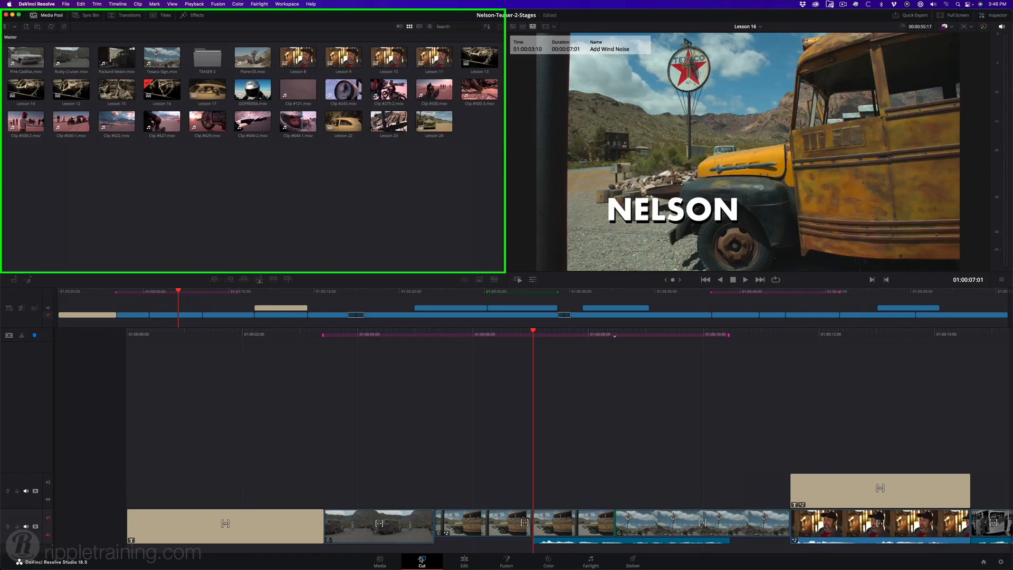
pyautogui.press('space')
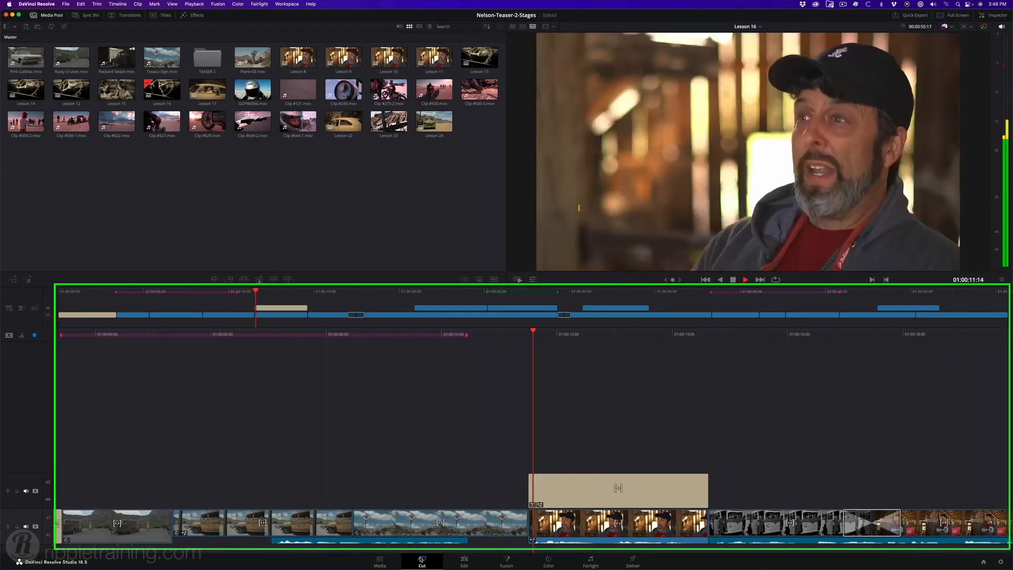
pyautogui.click(463, 560)
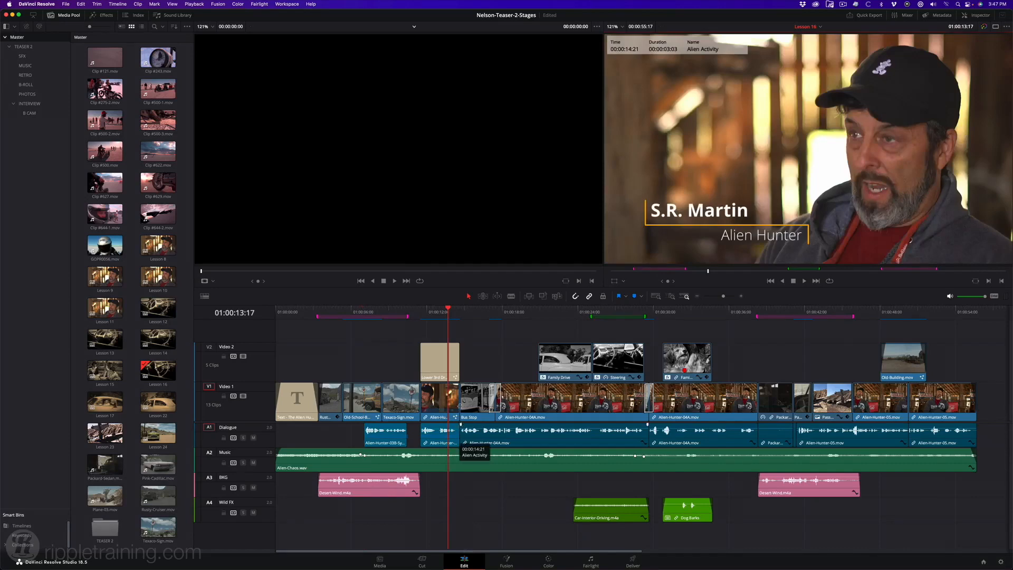
pyautogui.moveTo(475, 312)
pyautogui.mouseDown()
pyautogui.moveTo(517, 315)
pyautogui.moveTo(359, 323)
pyautogui.mouseUp()
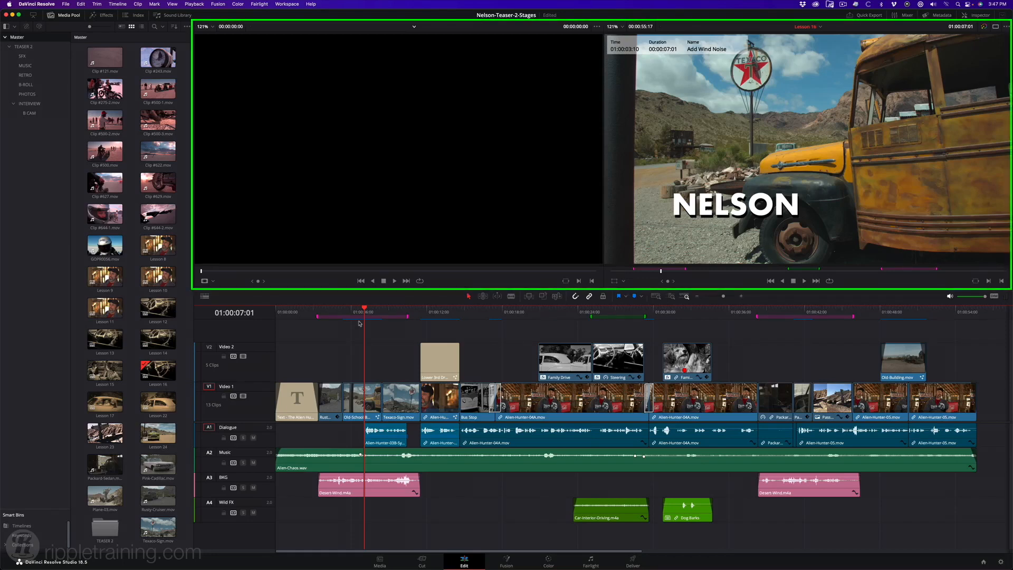
# Step: Load Clip #644-1.mov in the source viewer, scrub it to 11:25:22:01, and move the timeline playhead to 01:00:44:09
pyautogui.doubleClick(105, 214)
pyautogui.moveTo(230, 271); pyautogui.dragTo(329, 277)
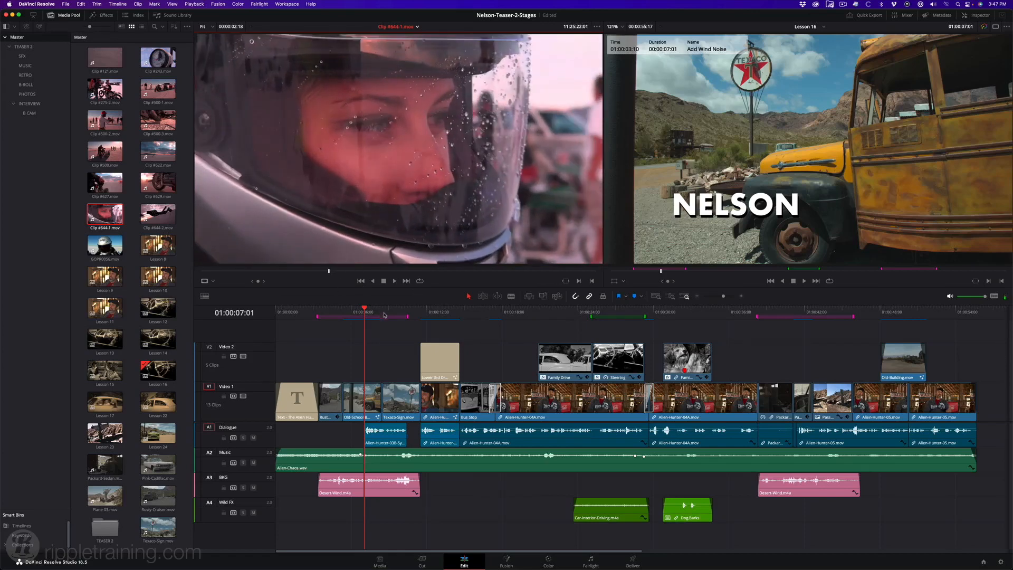
pyautogui.moveTo(384, 312); pyautogui.dragTo(835, 359)
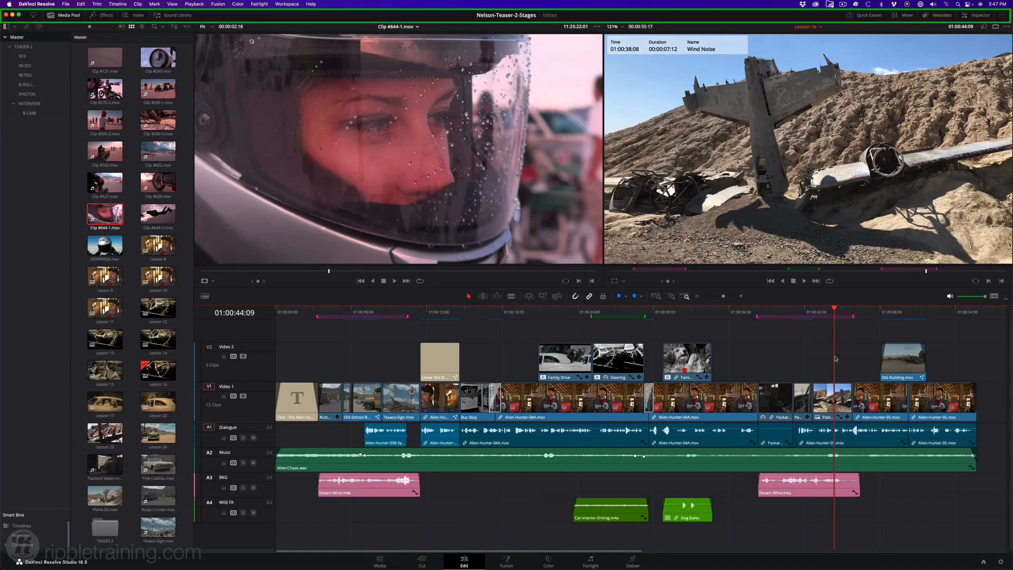
# Step: Show the Effects library and the Edit Index, set the media pool to half height, and reopen the Effects library
pyautogui.click(104, 16)
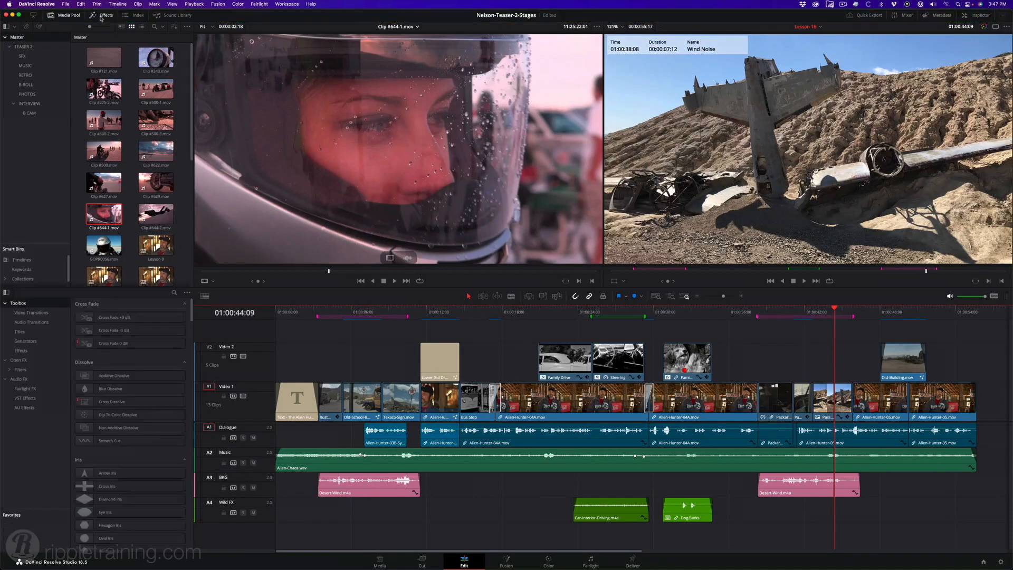
pyautogui.click(133, 16)
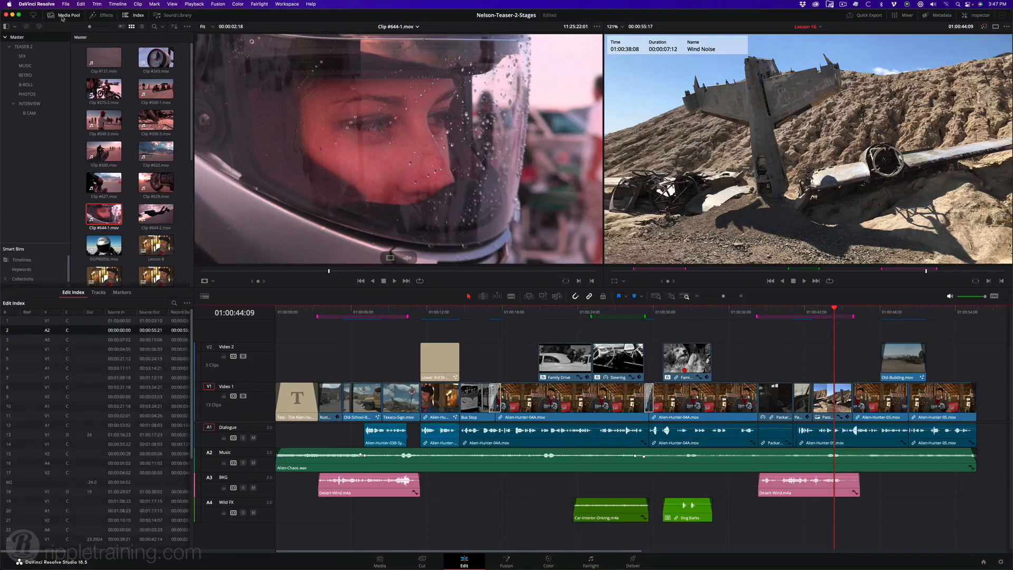
pyautogui.click(33, 16)
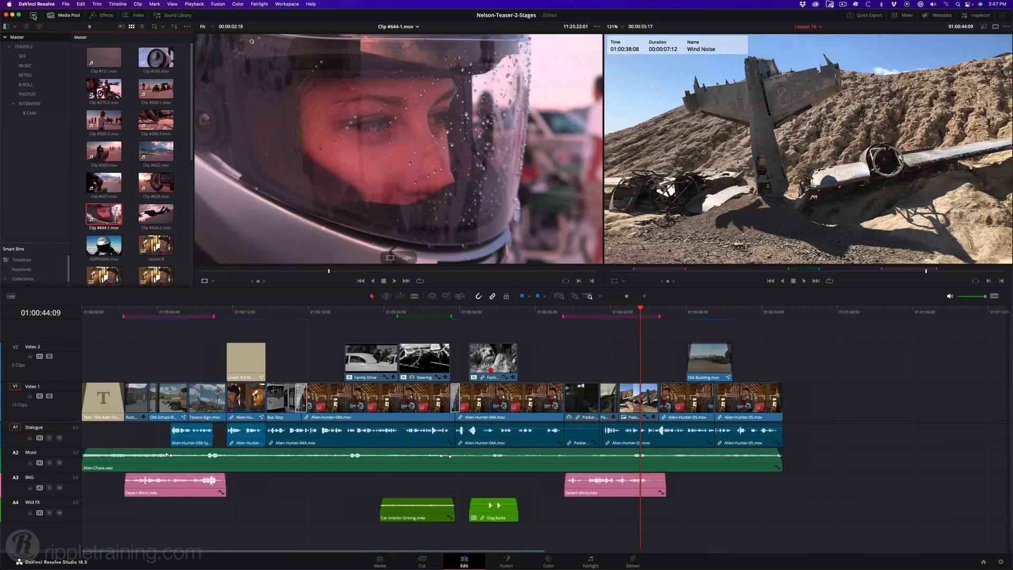
pyautogui.click(102, 16)
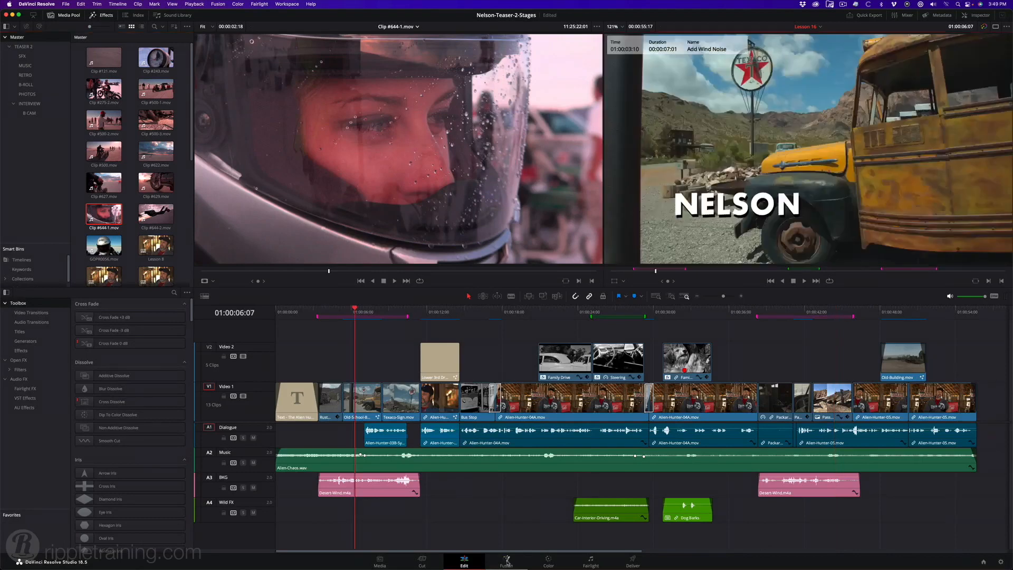
# Step: On the Fusion page, recolor the Text1 node's NELSON title yellow by setting its shading Blue value to 0.0
pyautogui.click(506, 560)
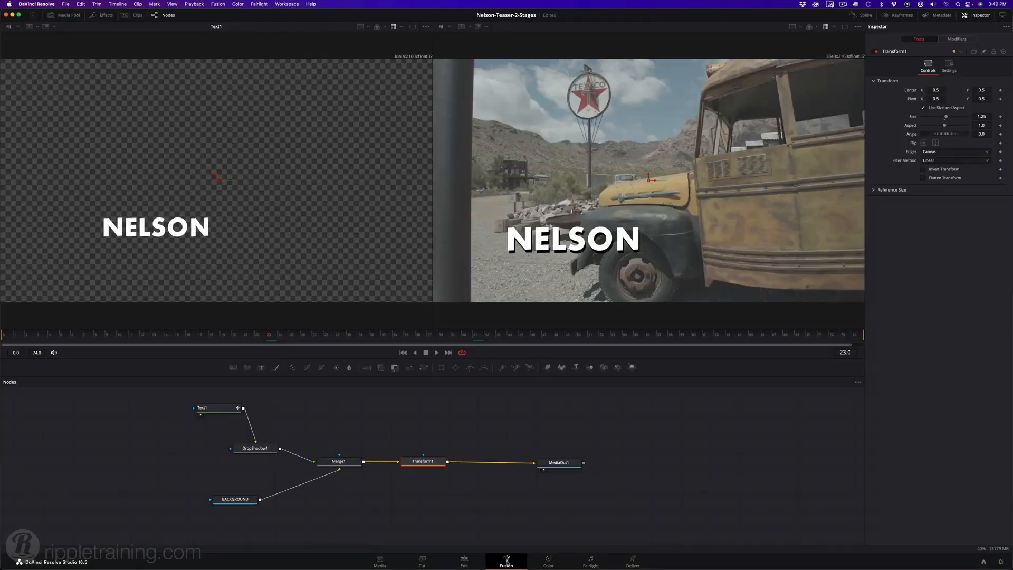
pyautogui.click(221, 412)
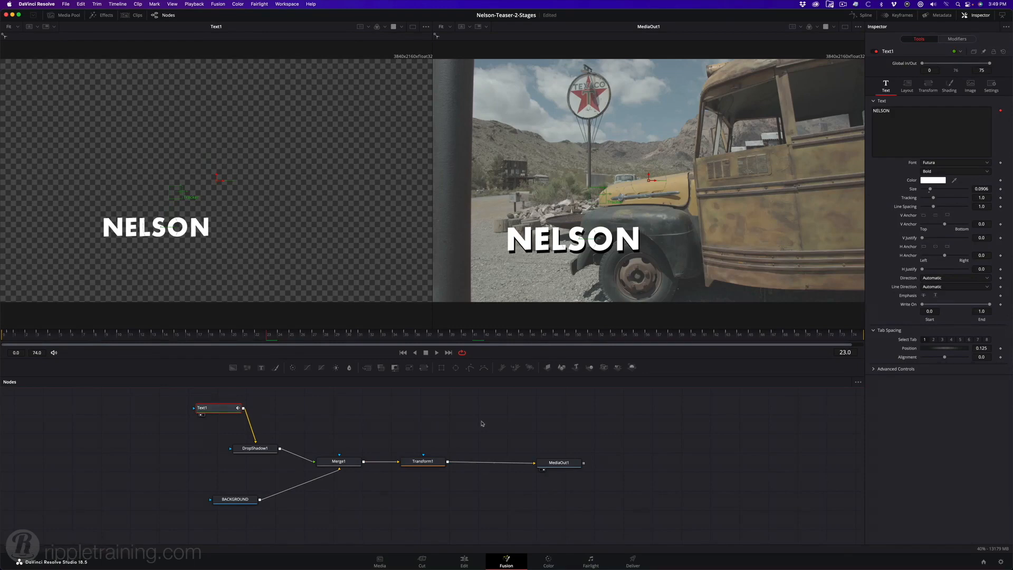
pyautogui.click(949, 86)
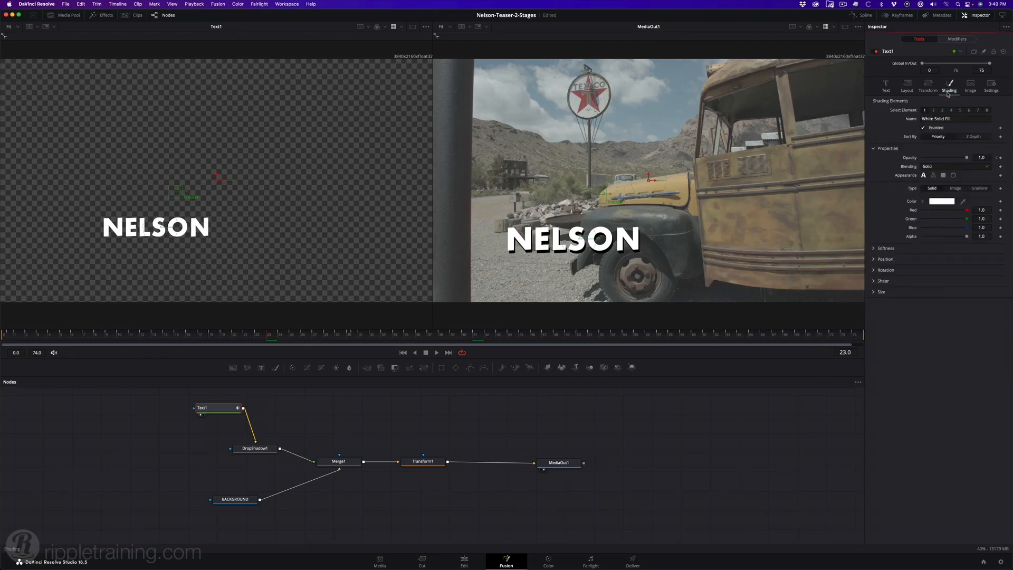
pyautogui.moveTo(955, 227); pyautogui.dragTo(918, 234)
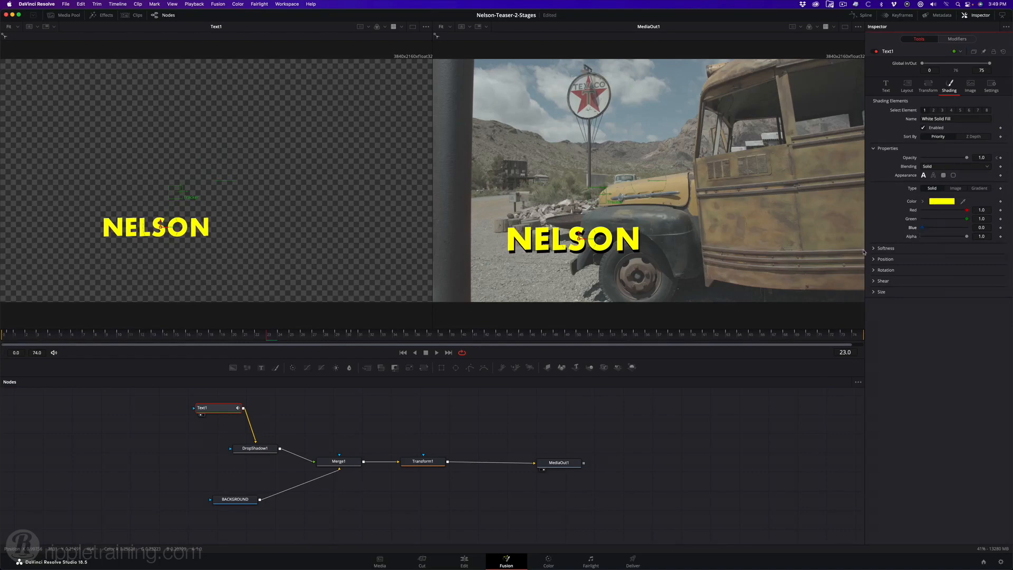
# Step: Scrub the Fusion composition to frame 18, play the NELSON title animation, and view the shot on the Color page
pyautogui.moveTo(365, 337); pyautogui.dragTo(217, 329)
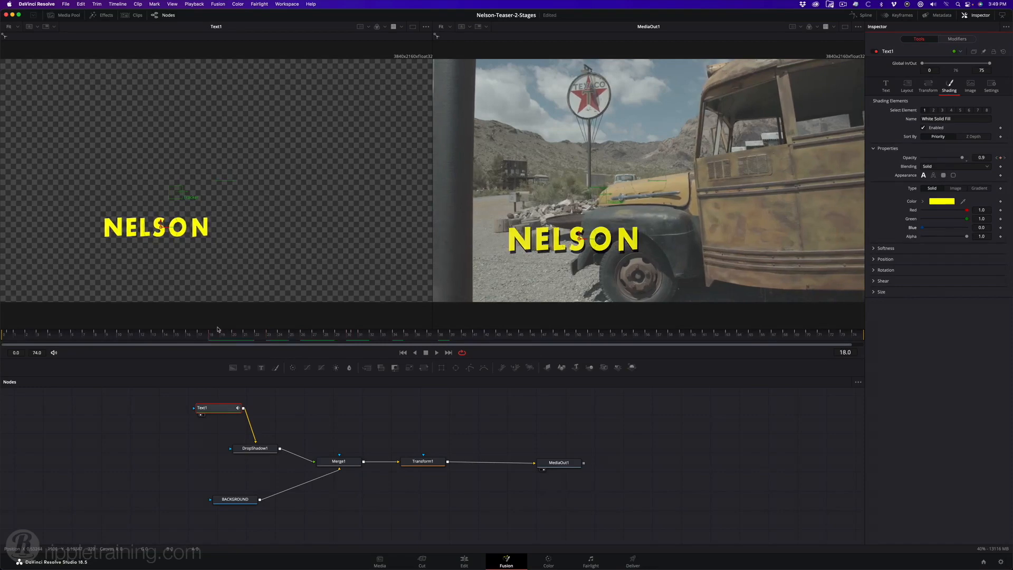
pyautogui.press('space')
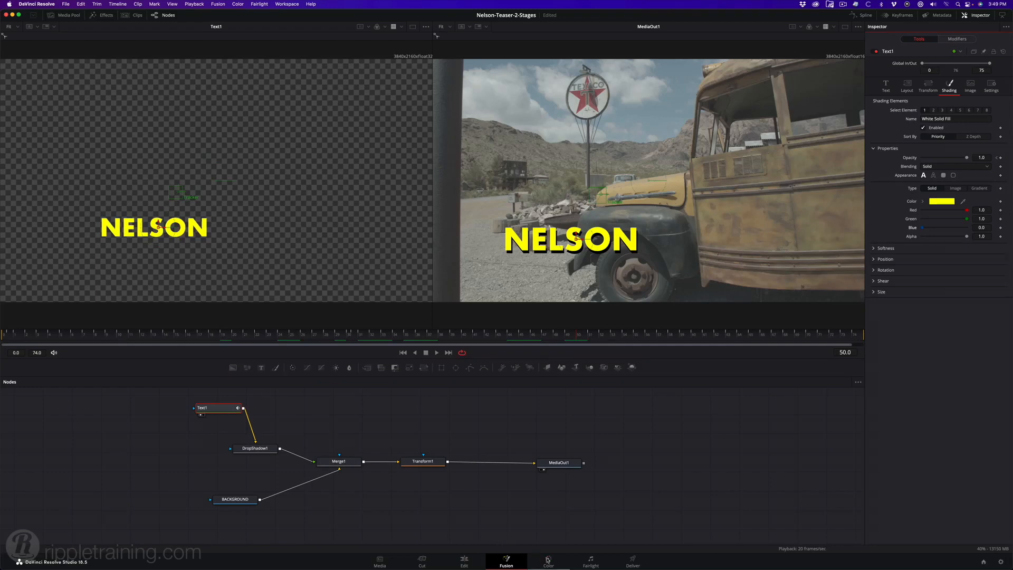
pyautogui.click(548, 559)
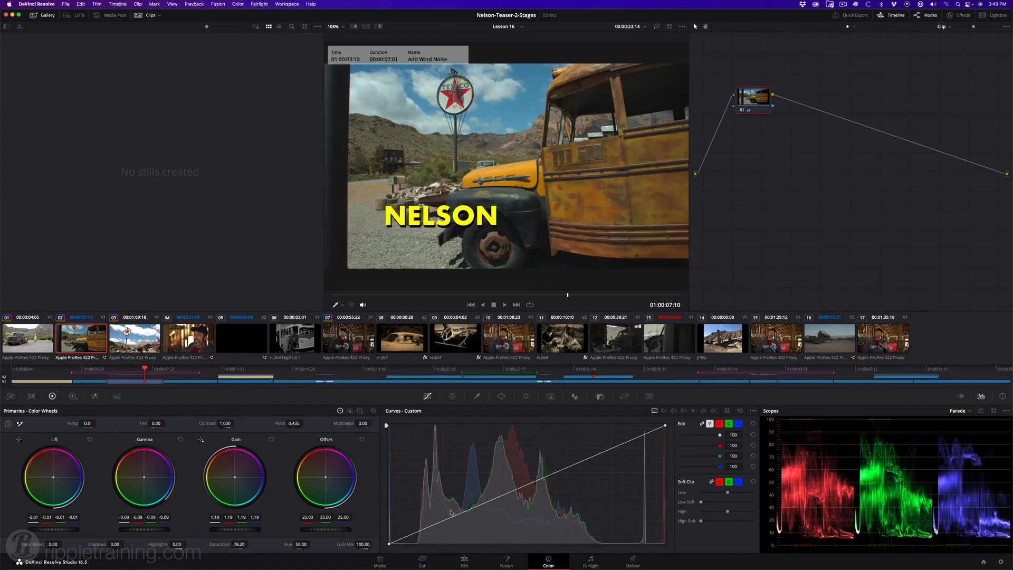
# Step: Select clip 07 on the Color page, scrub it to 01:00:20:00, and reposition nodes 01 and 02 in the node graph
pyautogui.click(357, 344)
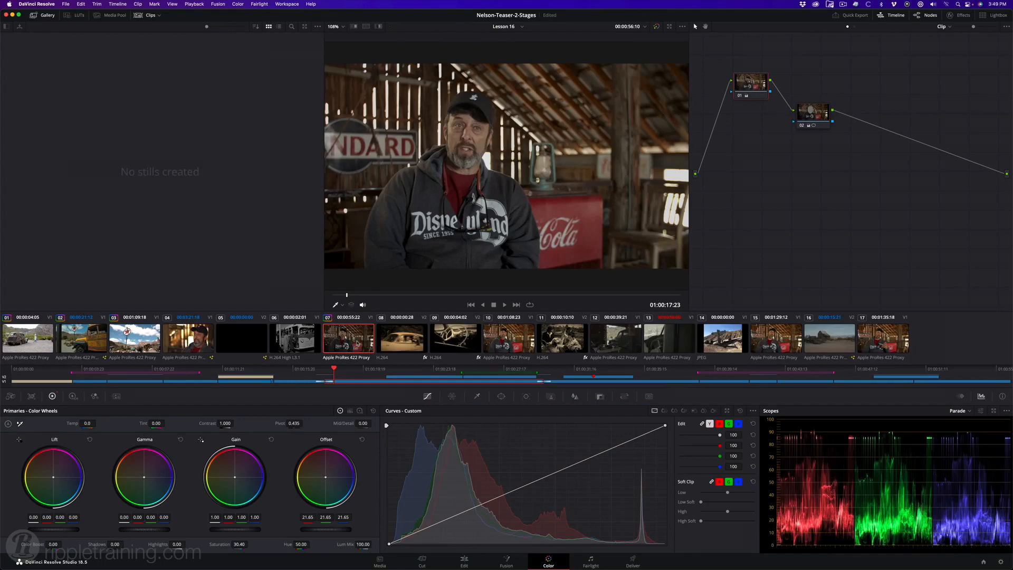
pyautogui.moveTo(361, 296); pyautogui.dragTo(404, 304)
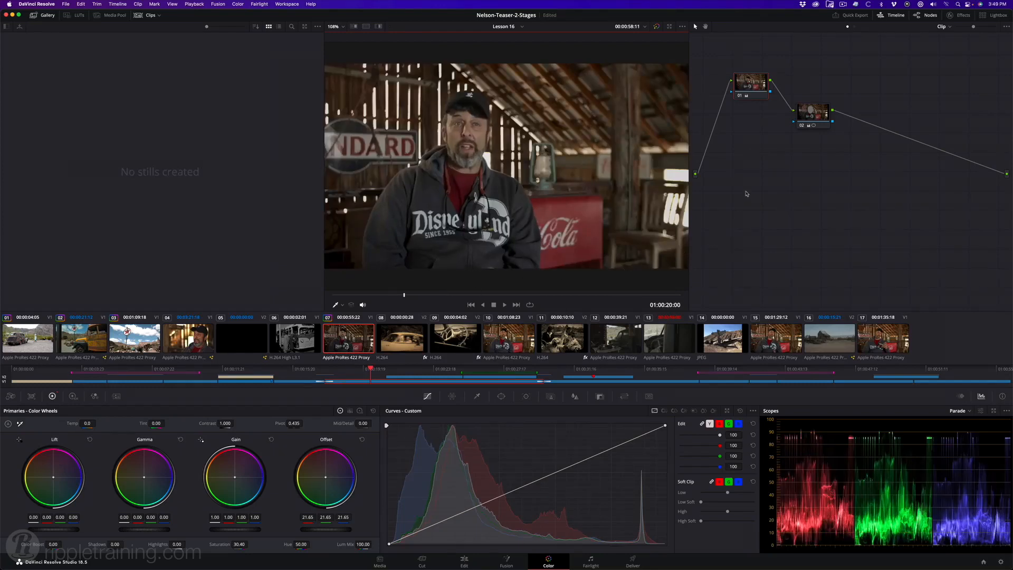
pyautogui.moveTo(810, 116); pyautogui.dragTo(842, 149)
pyautogui.moveTo(755, 87); pyautogui.dragTo(780, 119)
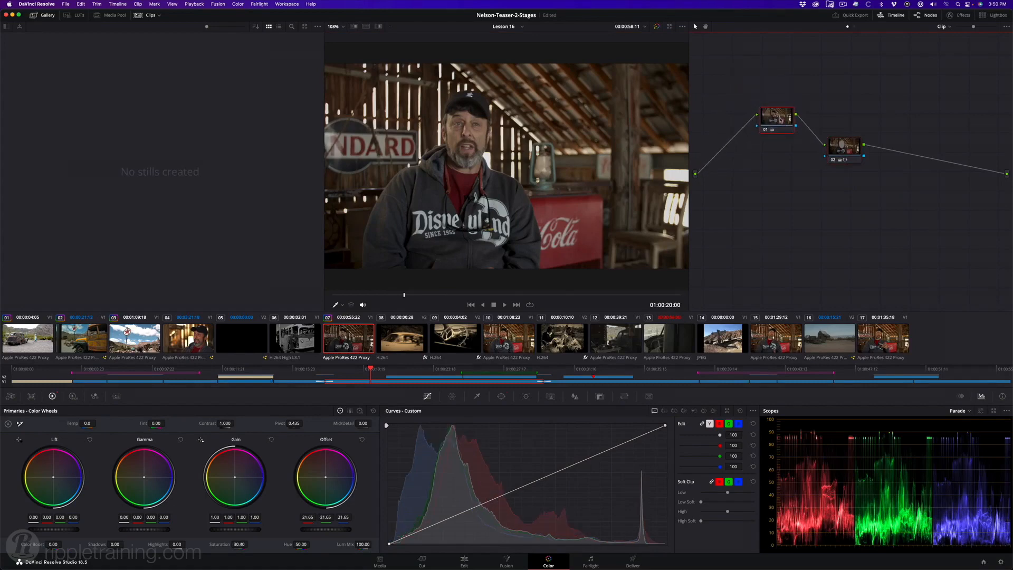
pyautogui.moveTo(842, 146); pyautogui.dragTo(846, 157)
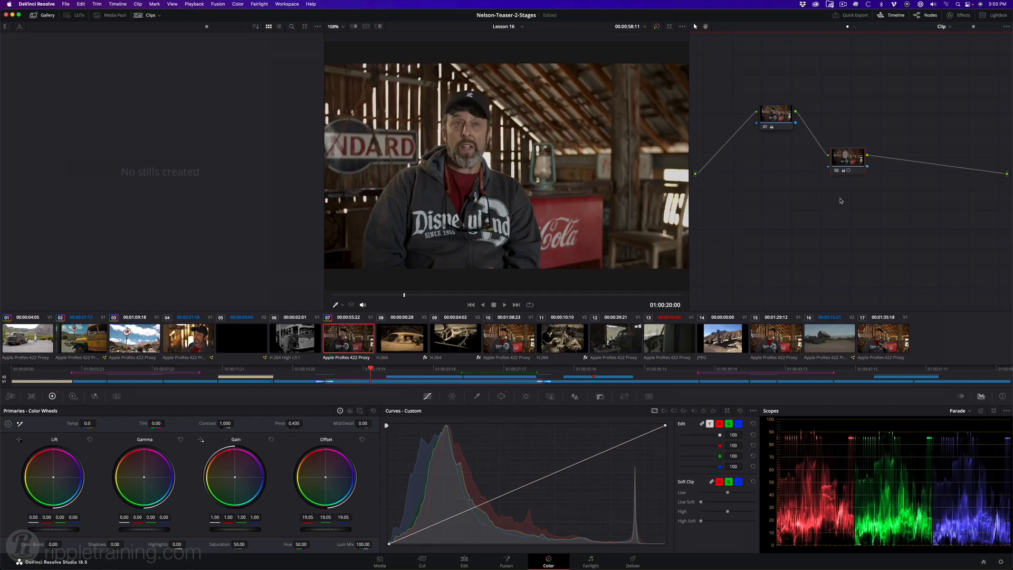
# Step: Inspect nodes 01 and 02, and shift node 02's circular window over the man's face to Pan 47.29 and Tilt 51.99
pyautogui.click(776, 116)
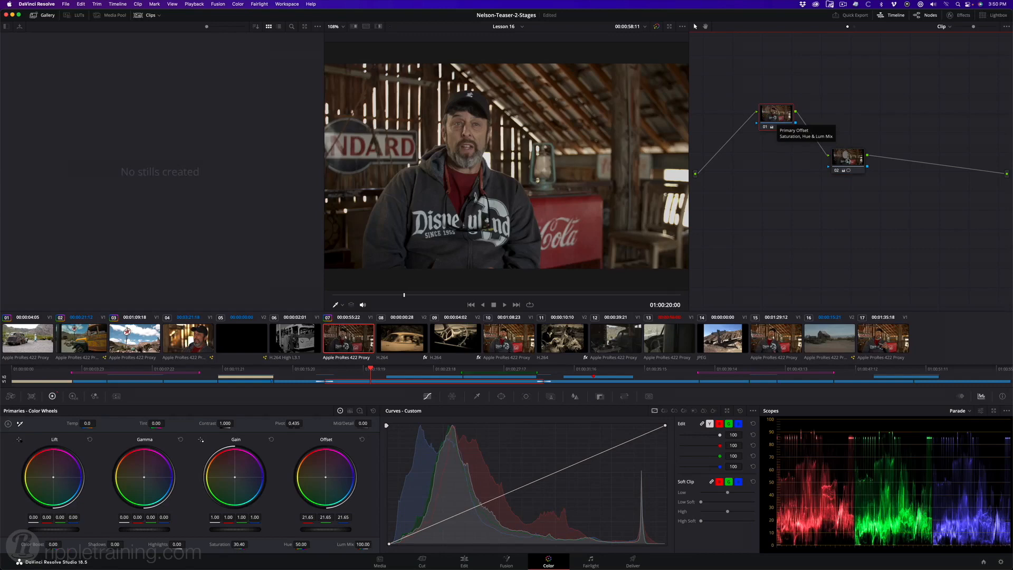
pyautogui.click(847, 161)
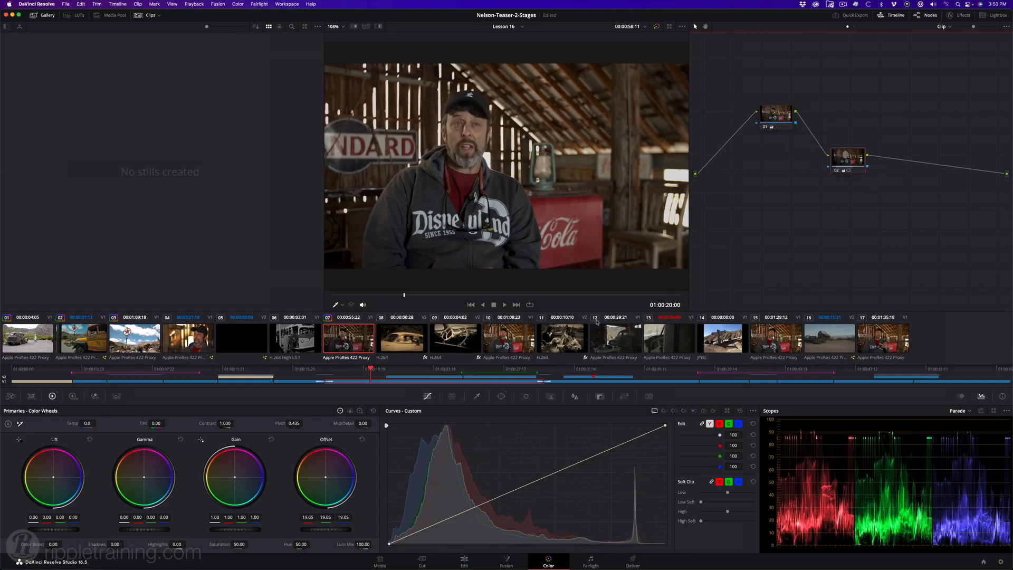
pyautogui.click(501, 396)
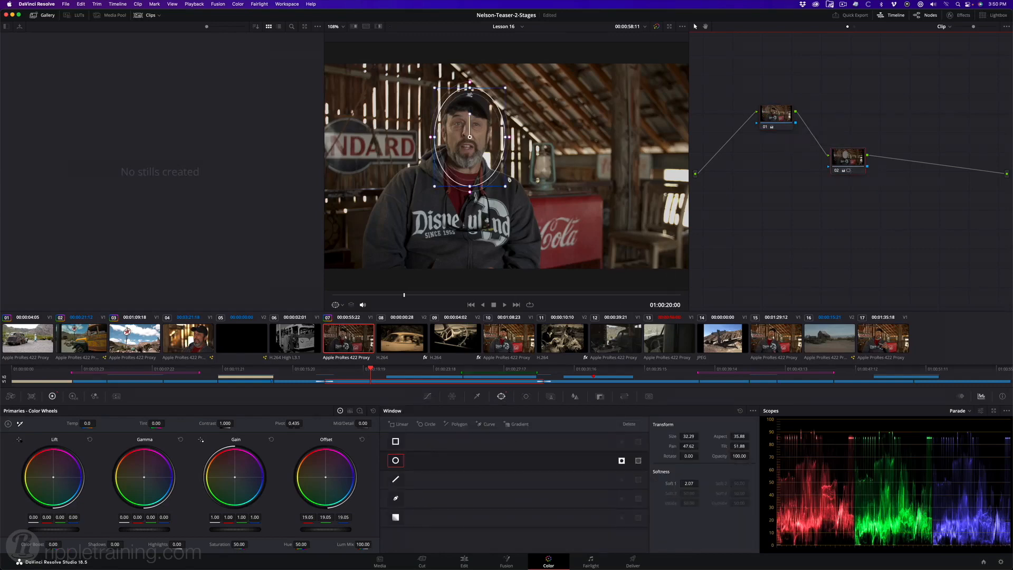
pyautogui.moveTo(469, 137); pyautogui.dragTo(464, 135)
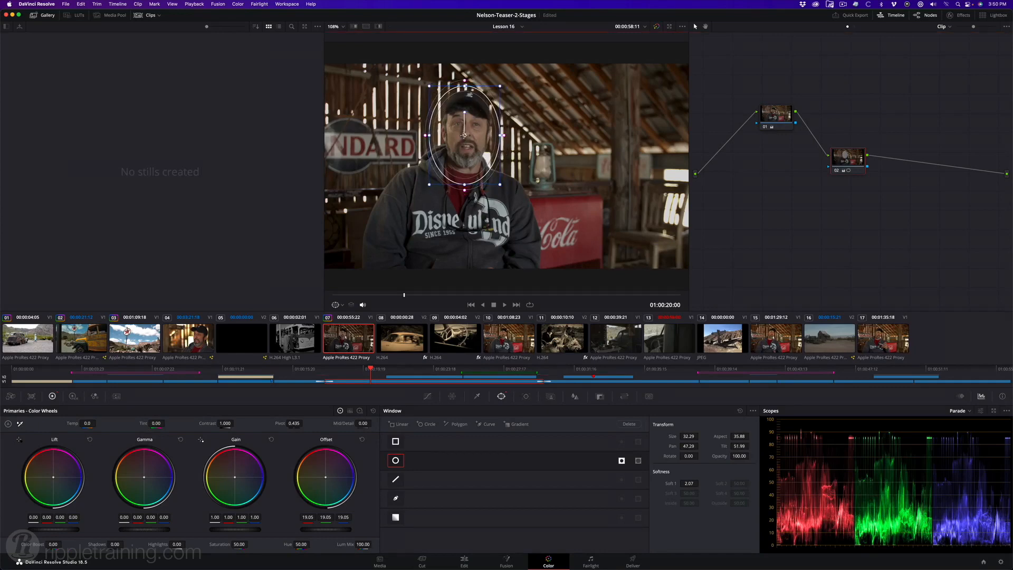
# Step: On the Fairlight page, play part of the timeline's audio and scrub the playhead back to 01:00:16:08
pyautogui.hotkey('shift', '7')
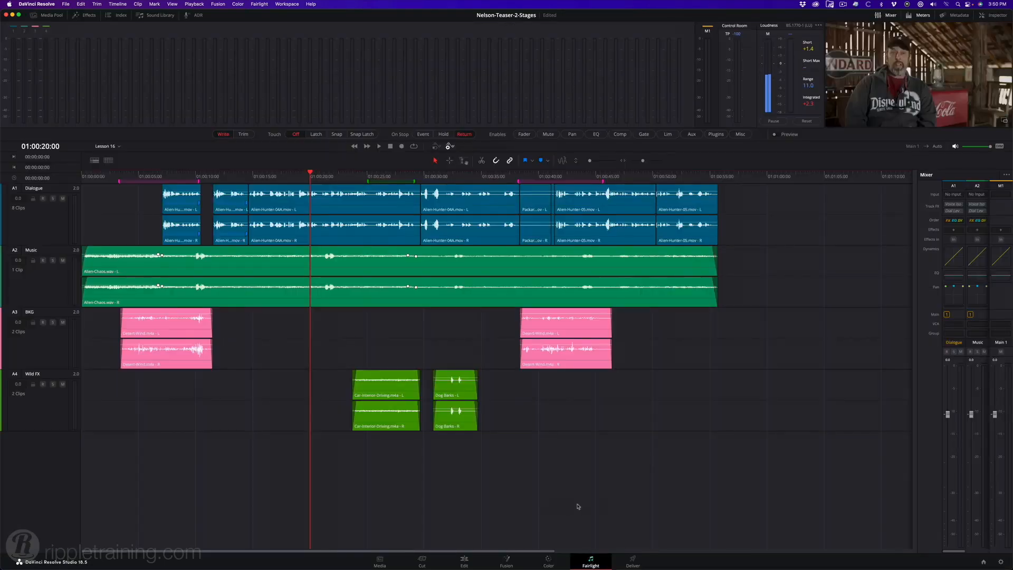
pyautogui.click(291, 176)
pyautogui.press('space')
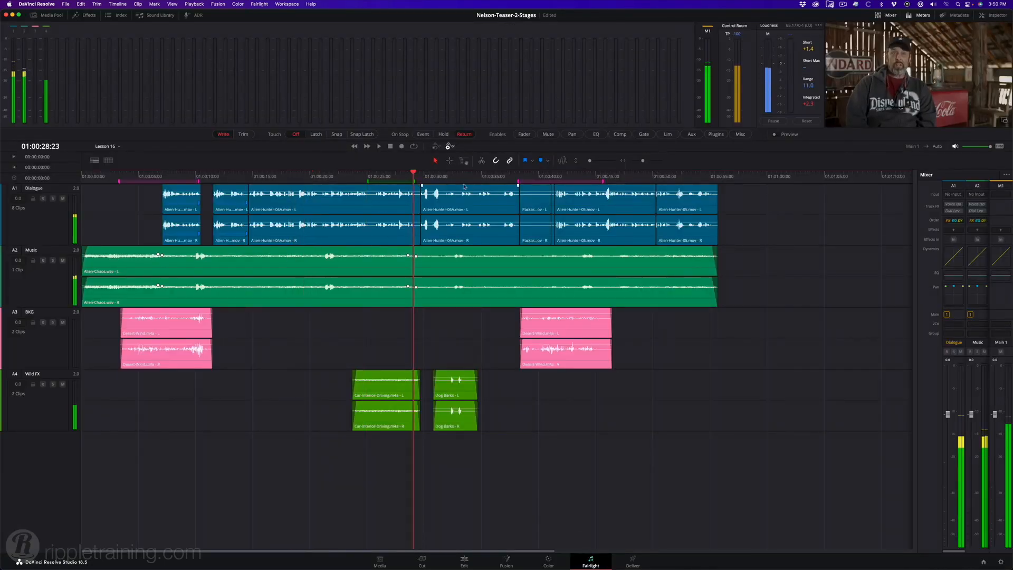
pyautogui.moveTo(508, 184); pyautogui.dragTo(269, 183)
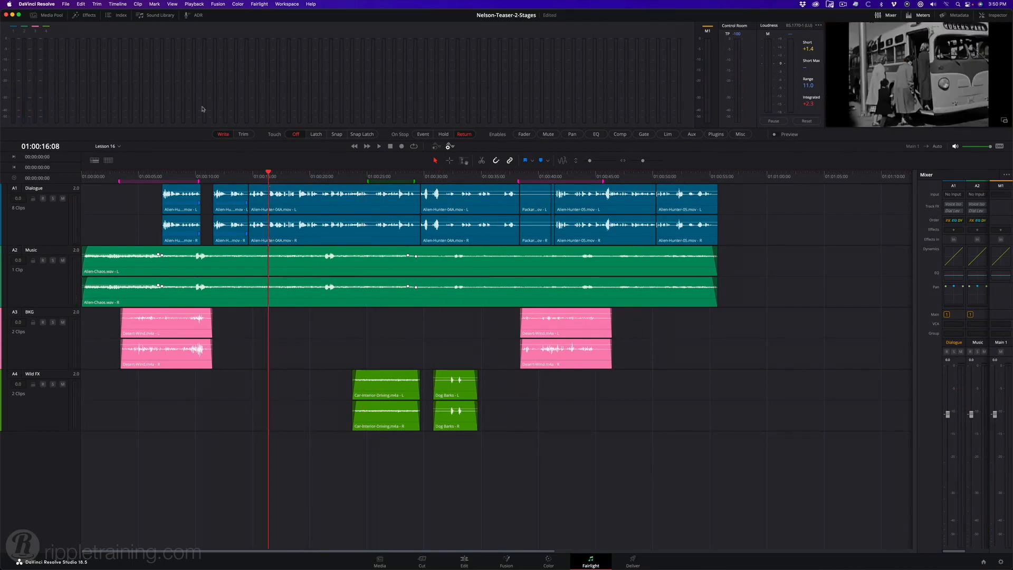
# Step: View the Fairlight page's media pool, effects, sound library and ADR tools one after another
pyautogui.click(42, 15)
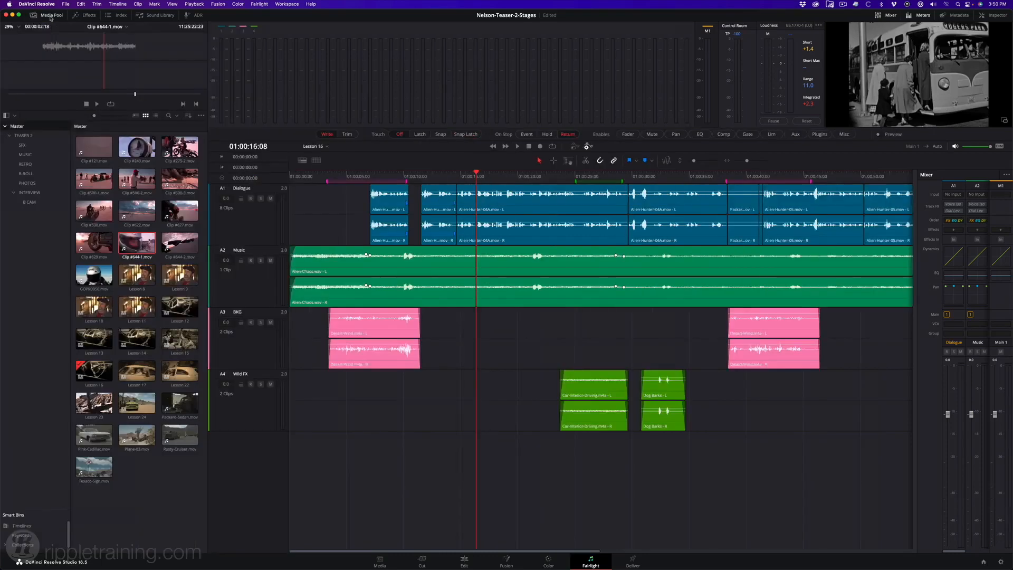
pyautogui.click(87, 16)
pyautogui.click(149, 15)
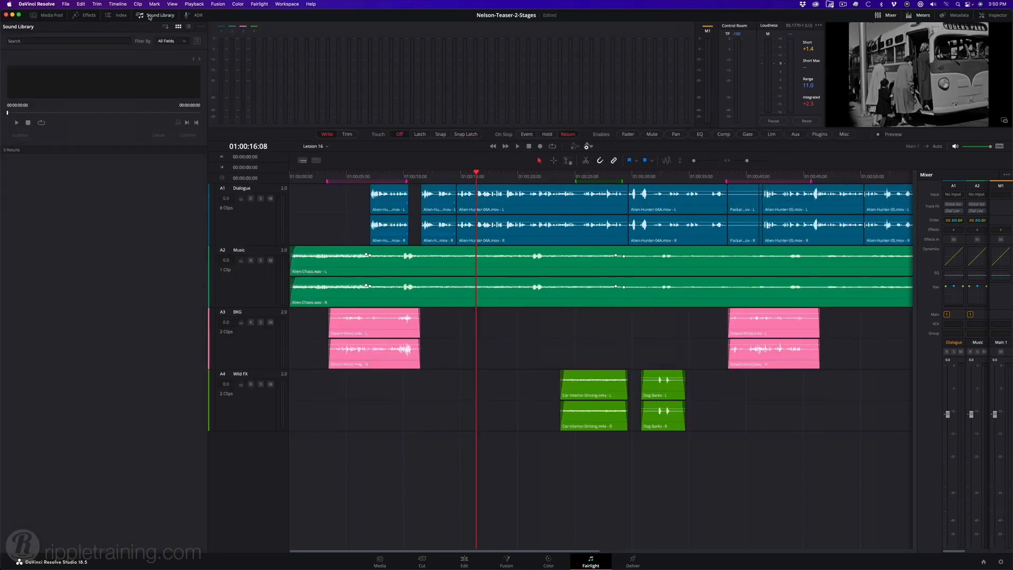
pyautogui.click(198, 16)
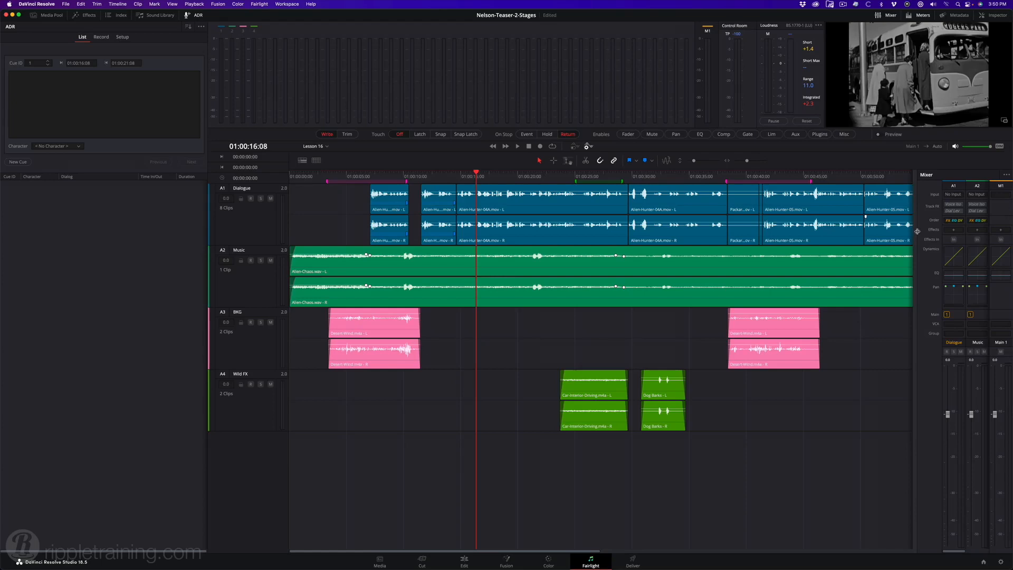
# Step: Widen the mixer to show channel strips A1 to A4 and Main 1, and play the timeline up to 01:00:23:00
pyautogui.moveTo(916, 232); pyautogui.dragTo(827, 231)
pyautogui.click(537, 175)
pyautogui.press('space')
pyautogui.press('space')
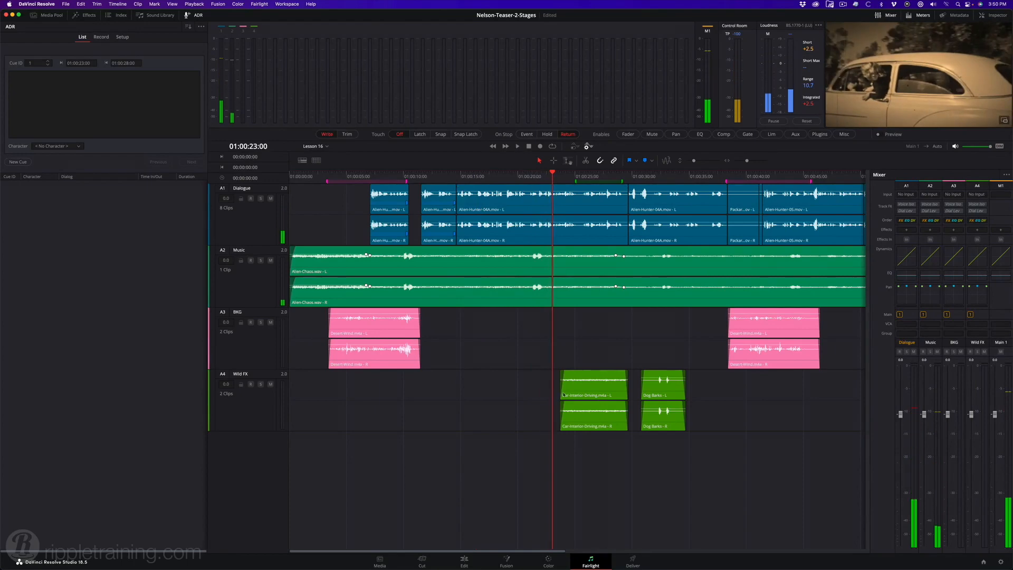
# Step: On the Deliver page, choose the H.264 Master preset and add the Lesson 16 timeline to the render queue, saving to the Desktop
pyautogui.click(633, 561)
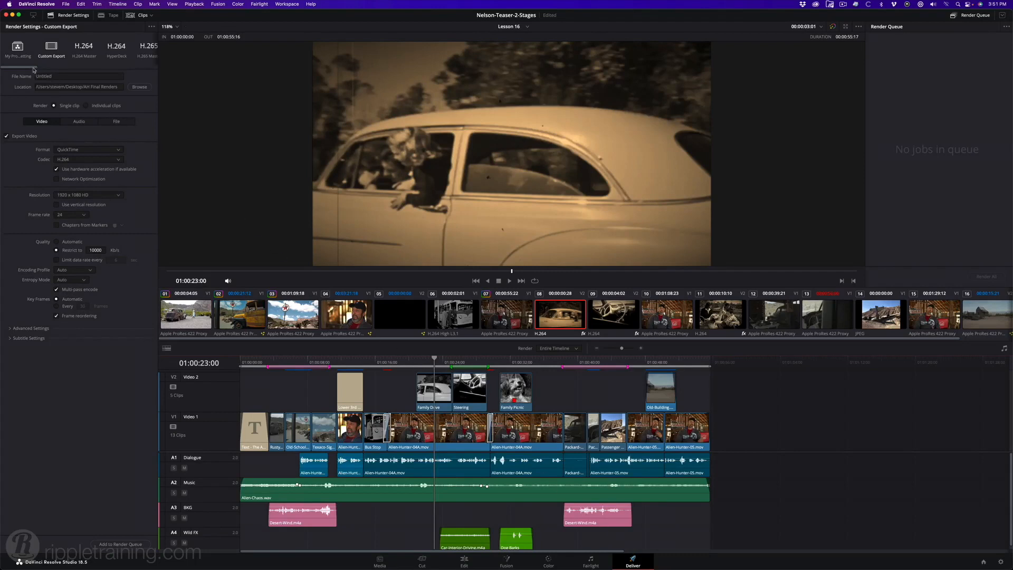
pyautogui.moveTo(35, 68); pyautogui.dragTo(147, 68)
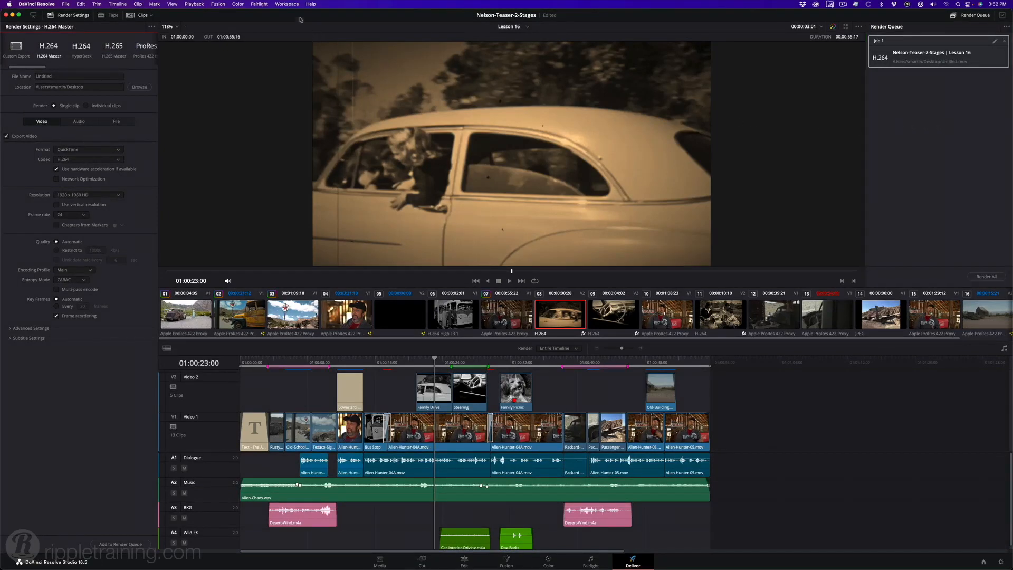
# Step: Hide the Cut page from the page navigation and view the list of pages available for switching
pyautogui.click(287, 4)
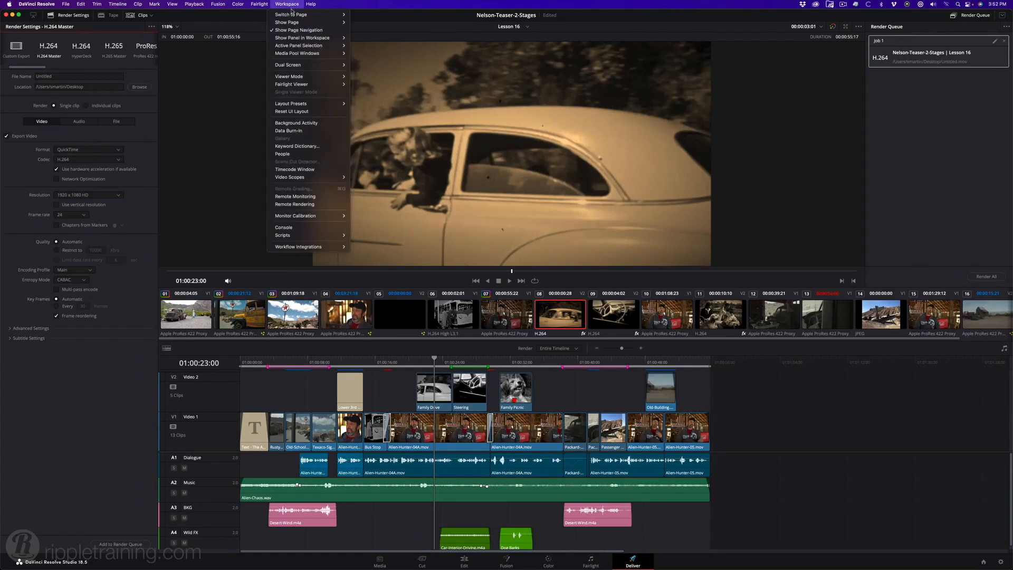
pyautogui.moveTo(290, 25)
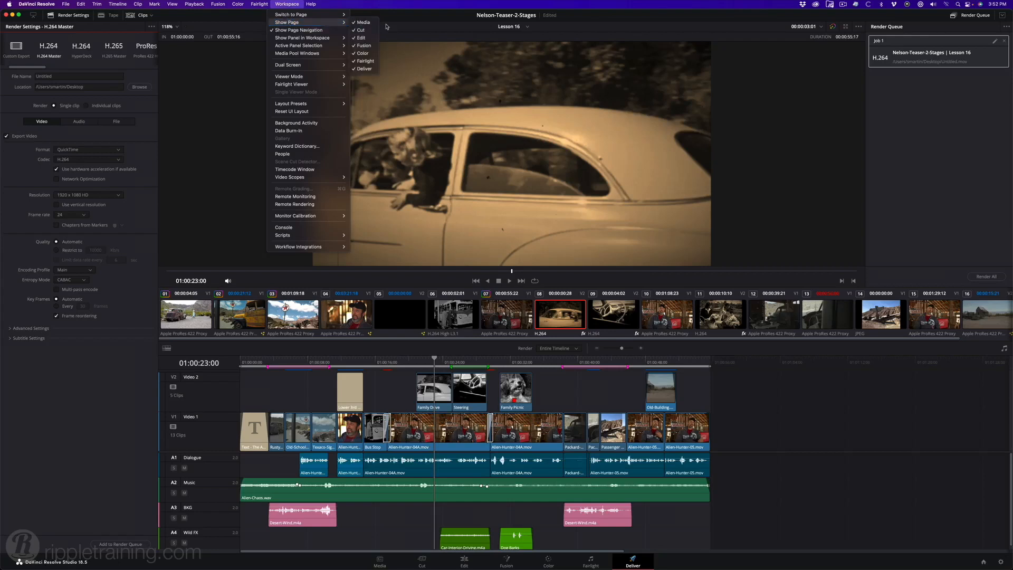
pyautogui.click(362, 30)
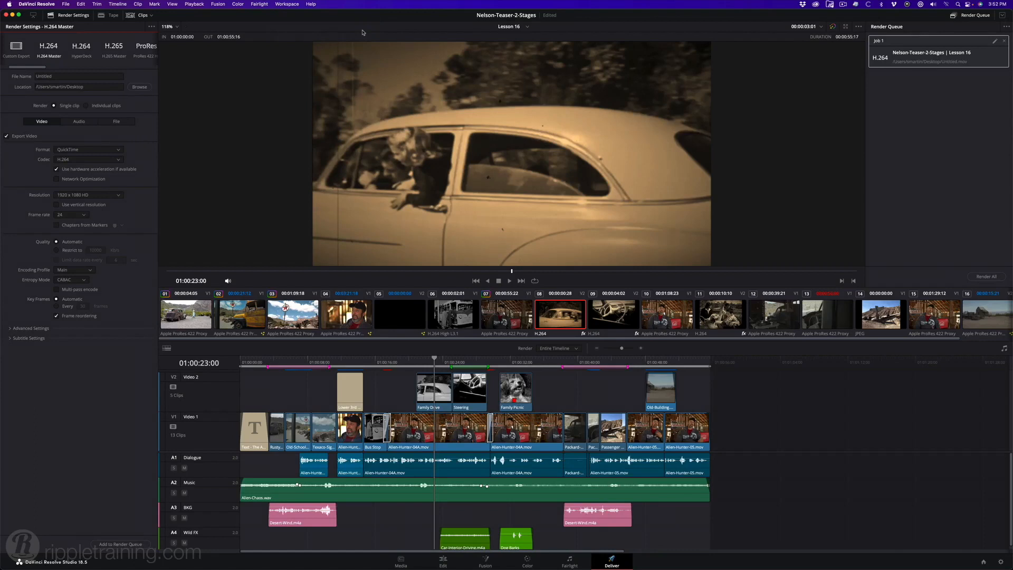
pyautogui.click(287, 4)
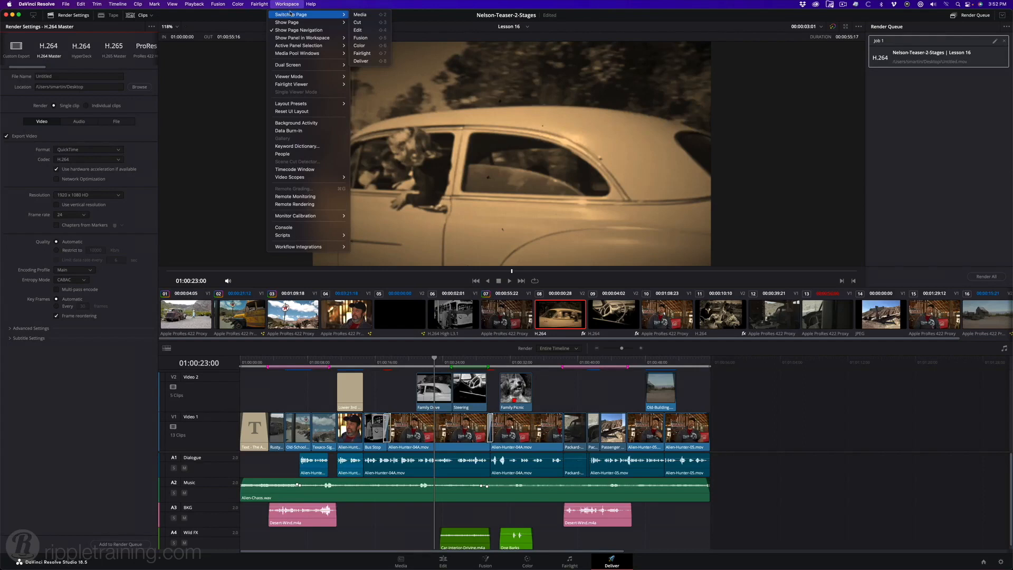
pyautogui.click(241, 14)
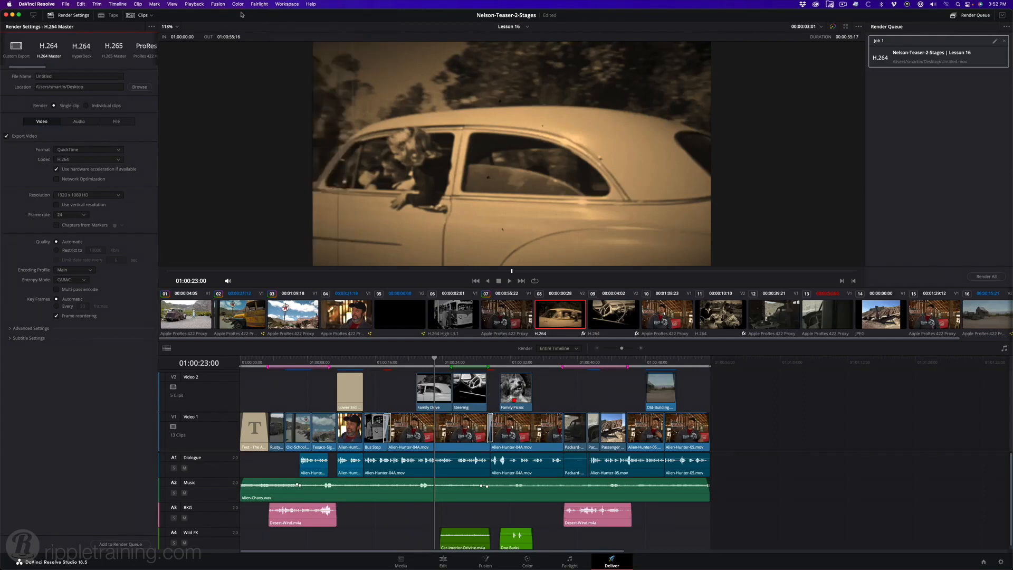